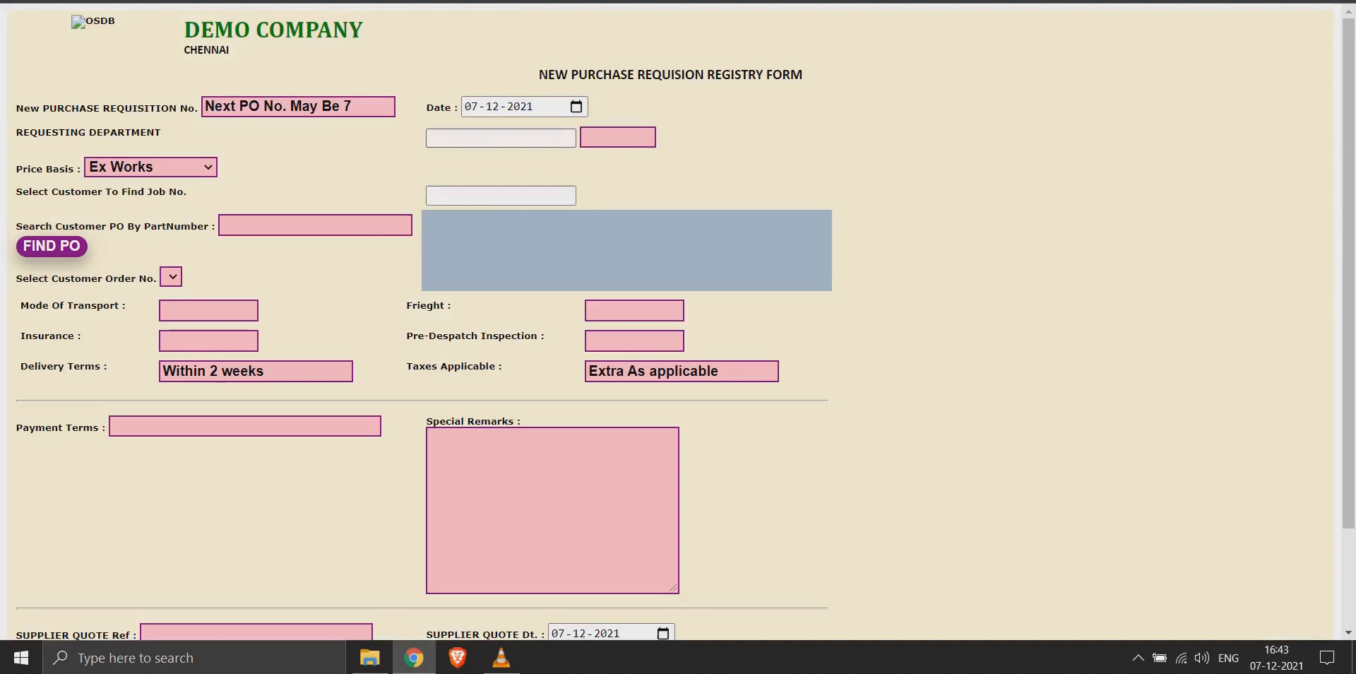
Step: Set the requesting department to 11 STORES and choose Ex Works as the price basis
click(501, 138)
text(store)
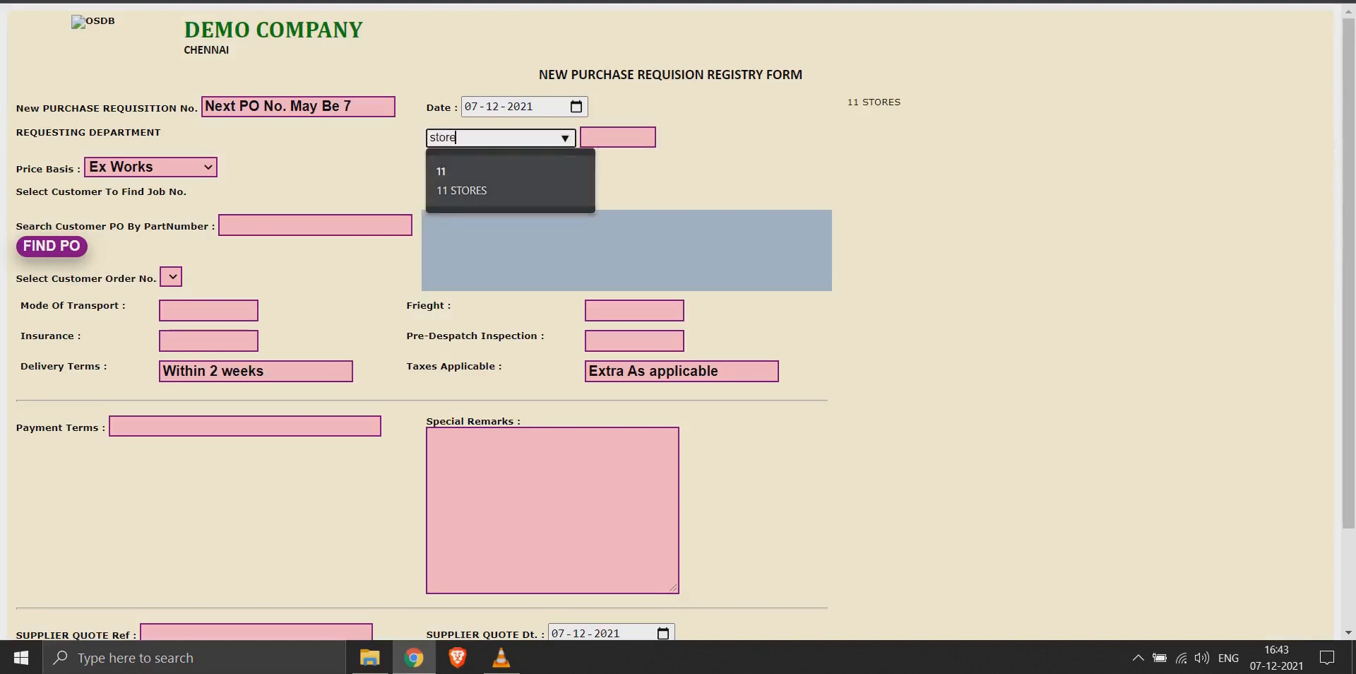
key(Tab)
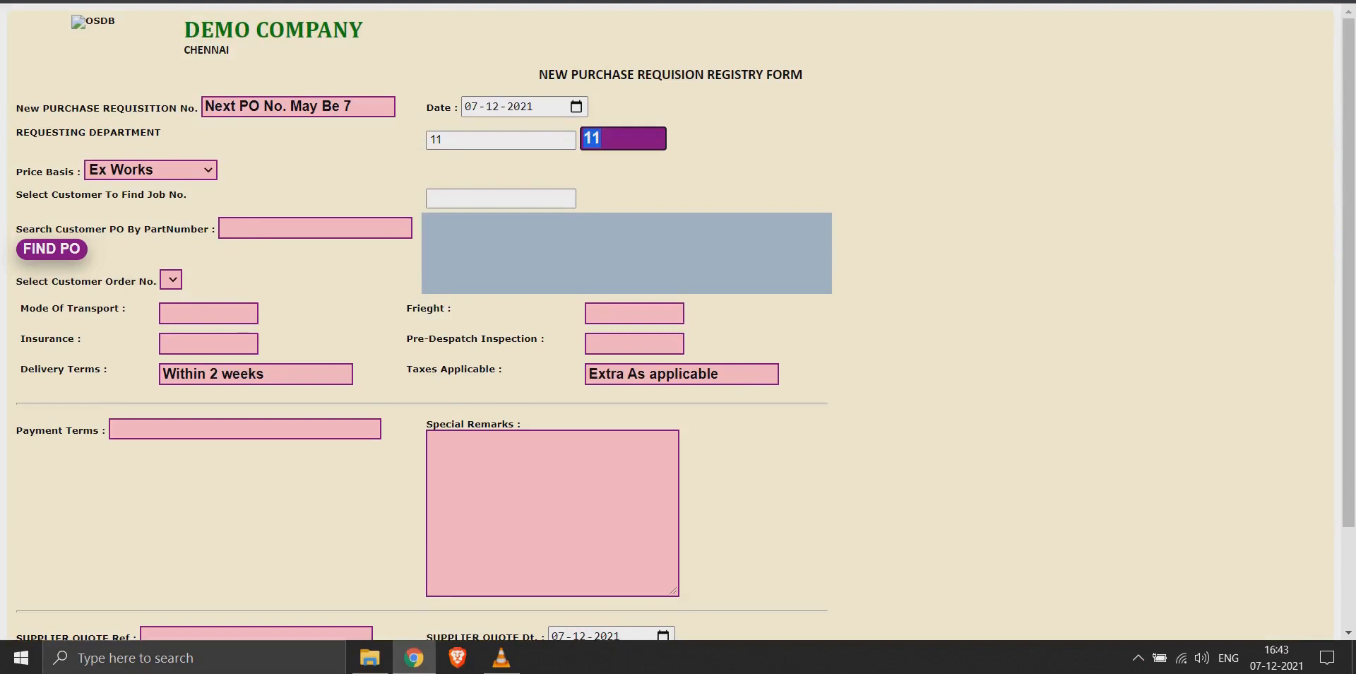
click(150, 170)
click(142, 190)
key(Tab)
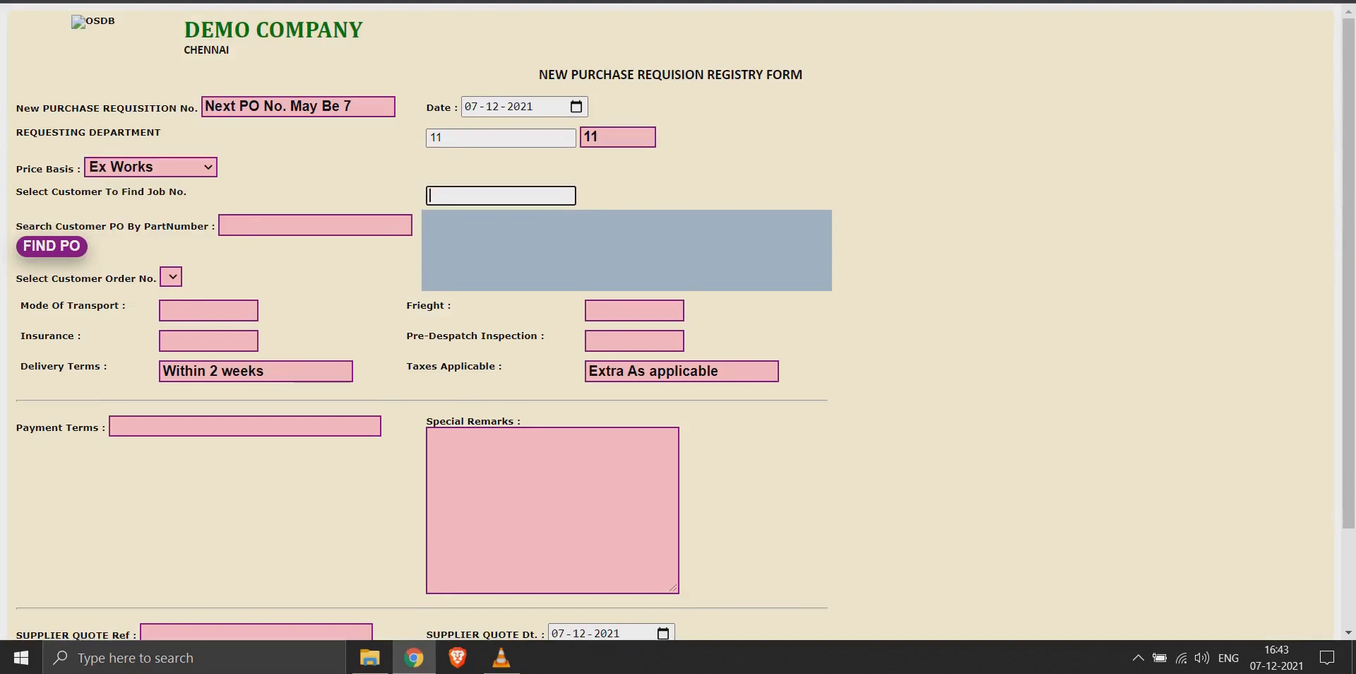
Step: Fill in the mode of transport as BY ROAD and the freight as NA
click(208, 311)
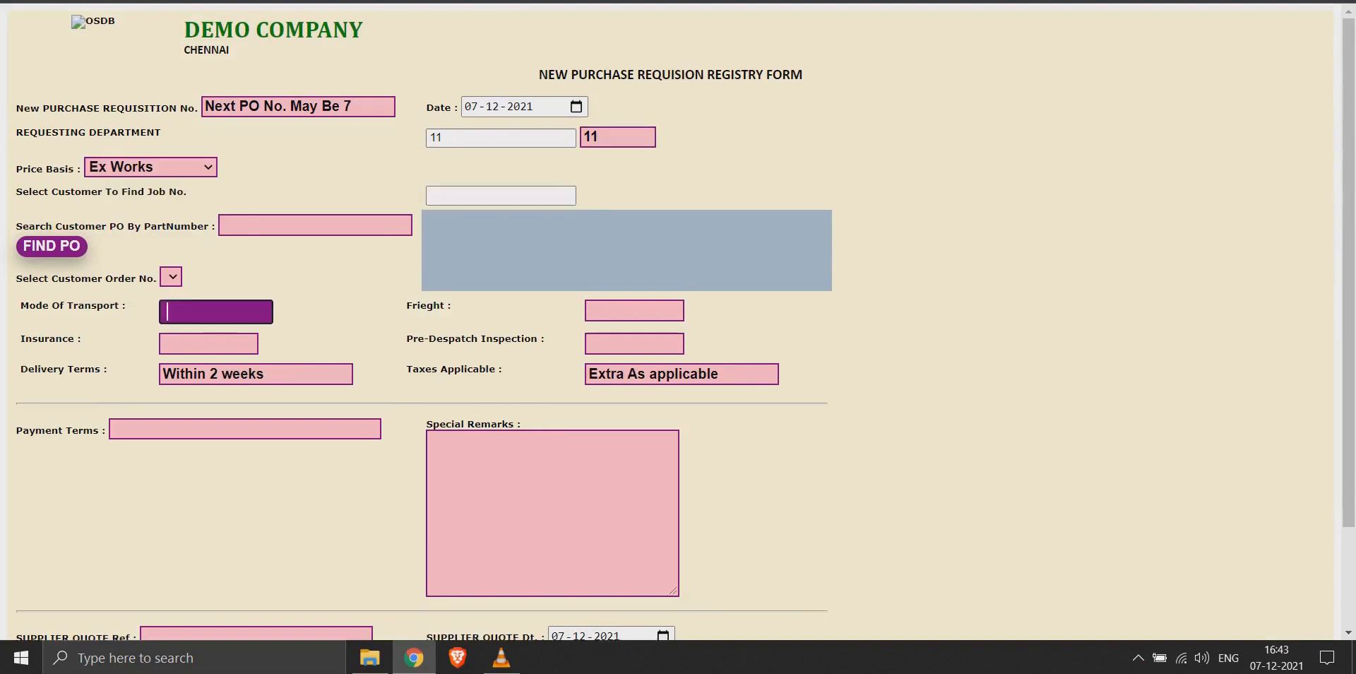
text(NA)
key(Tab)
text(n)
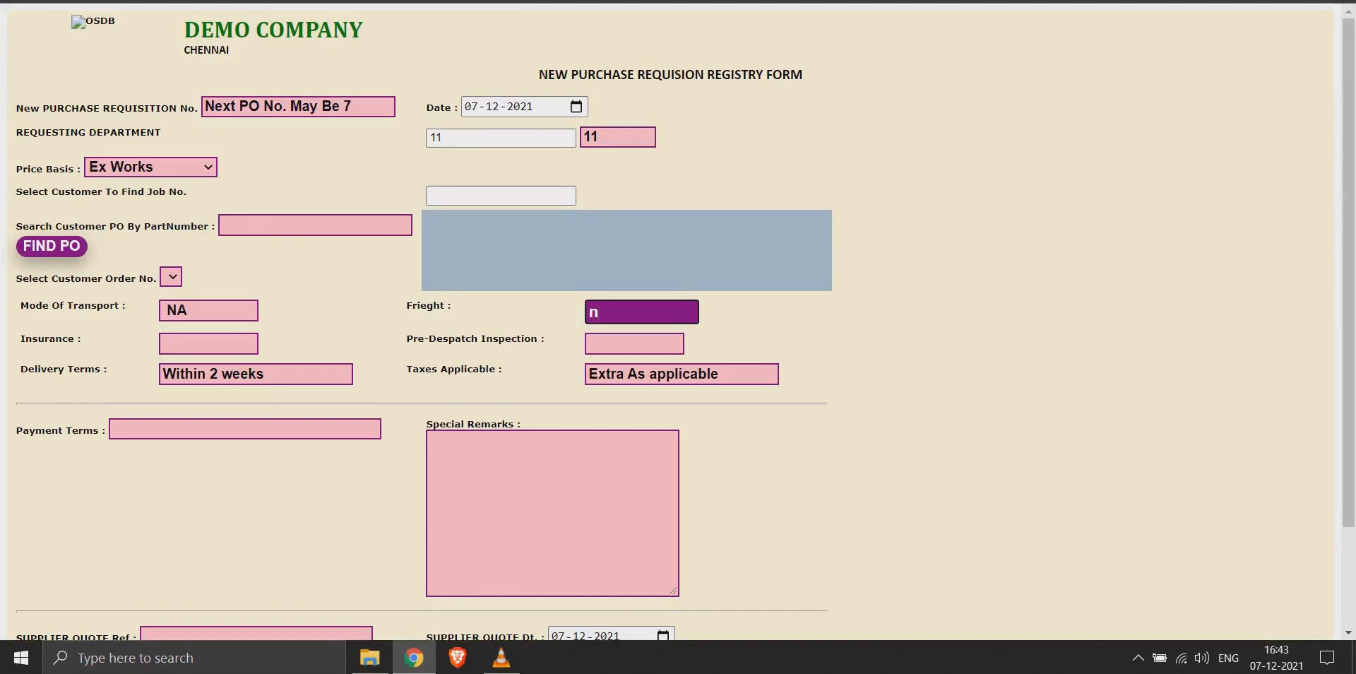
key(BackSpace)
text(na)
key(BackSpace)
key(BackSpace)
text(NA)
key(shift+Tab)
text(B)
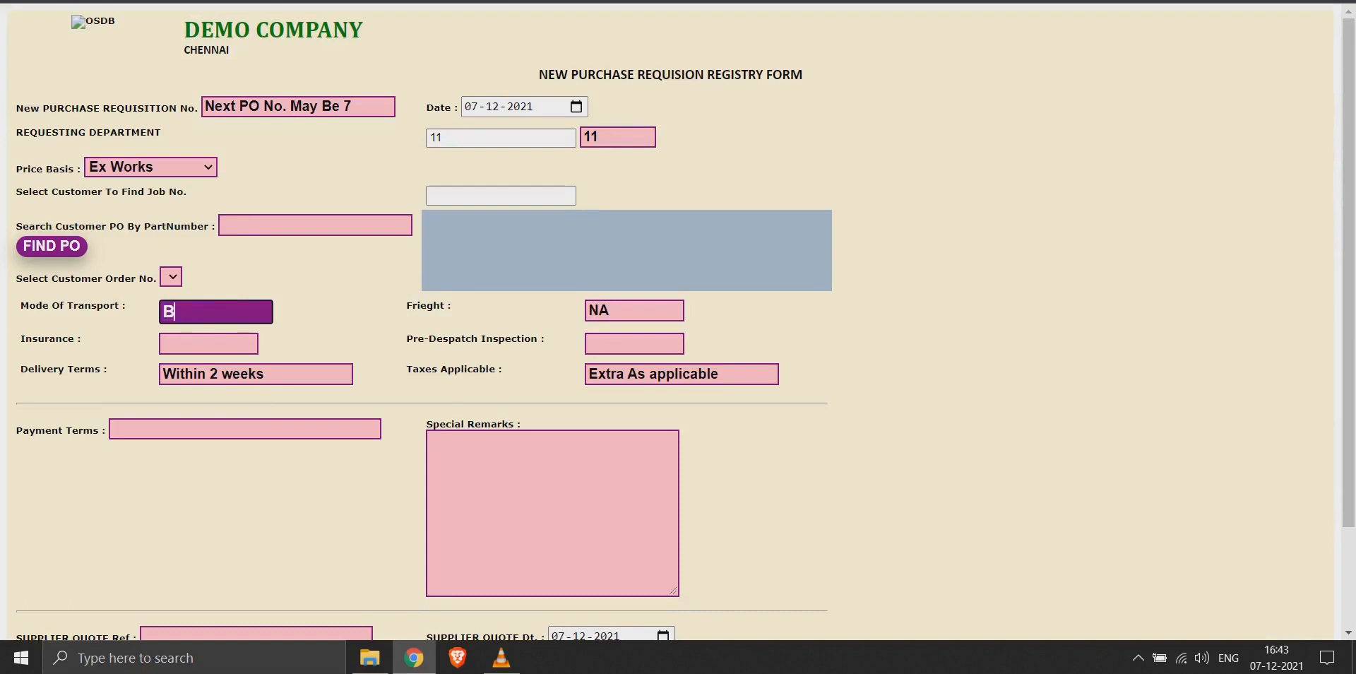
text(Y ROAD)
key(Tab)
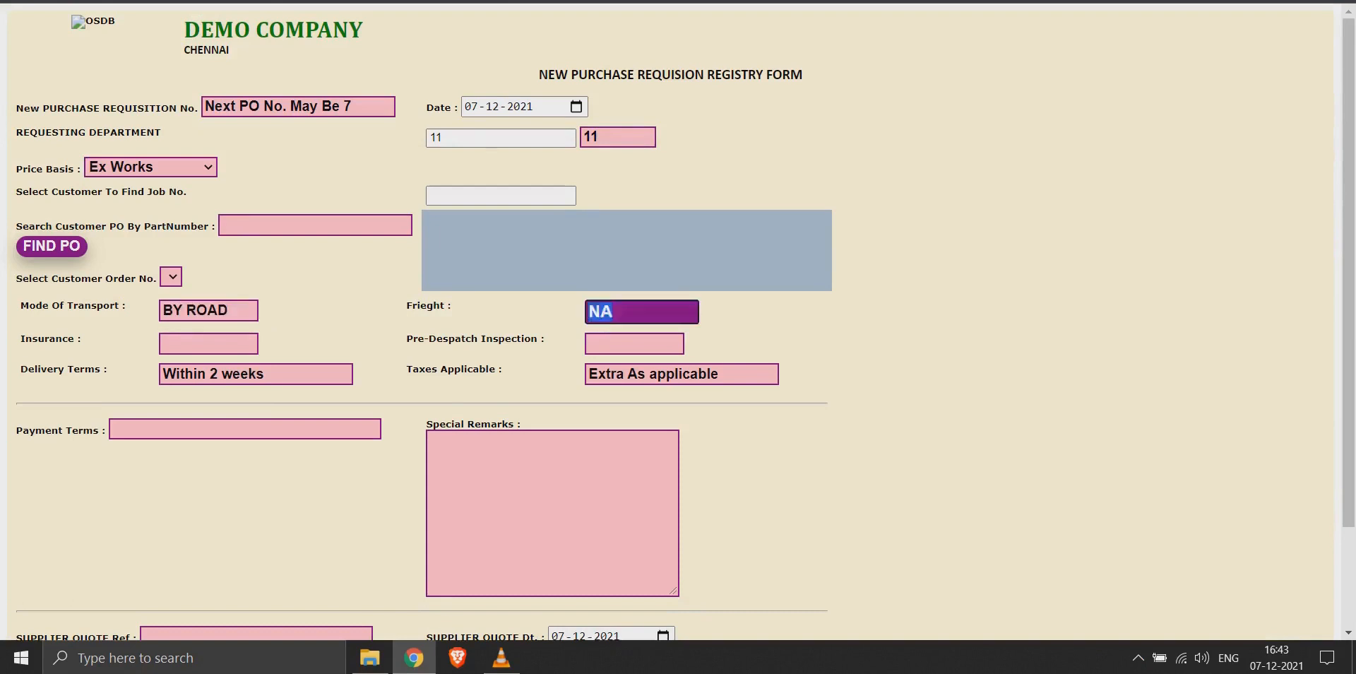
Step: Enter NA for insurance and "not required" for pre-despatch inspection
key(Tab)
text(NA)
key(Tab)
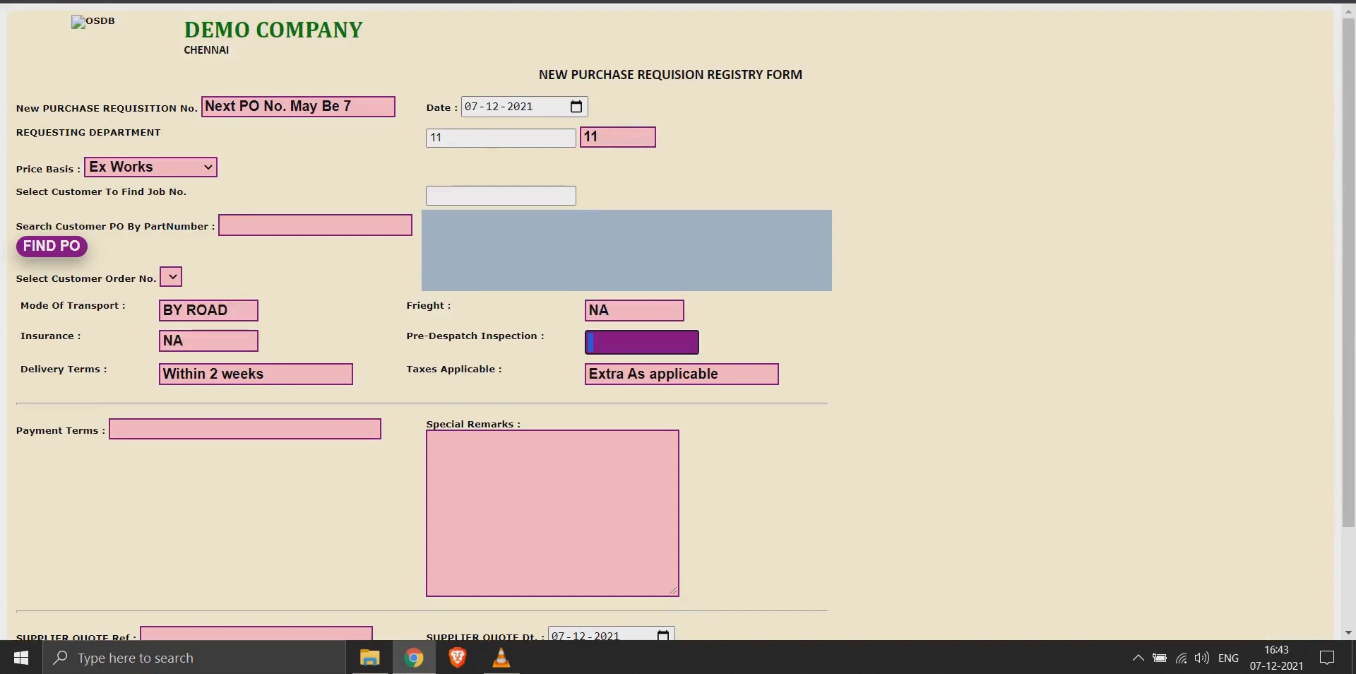
text(not required)
key(Tab)
key(Tab)
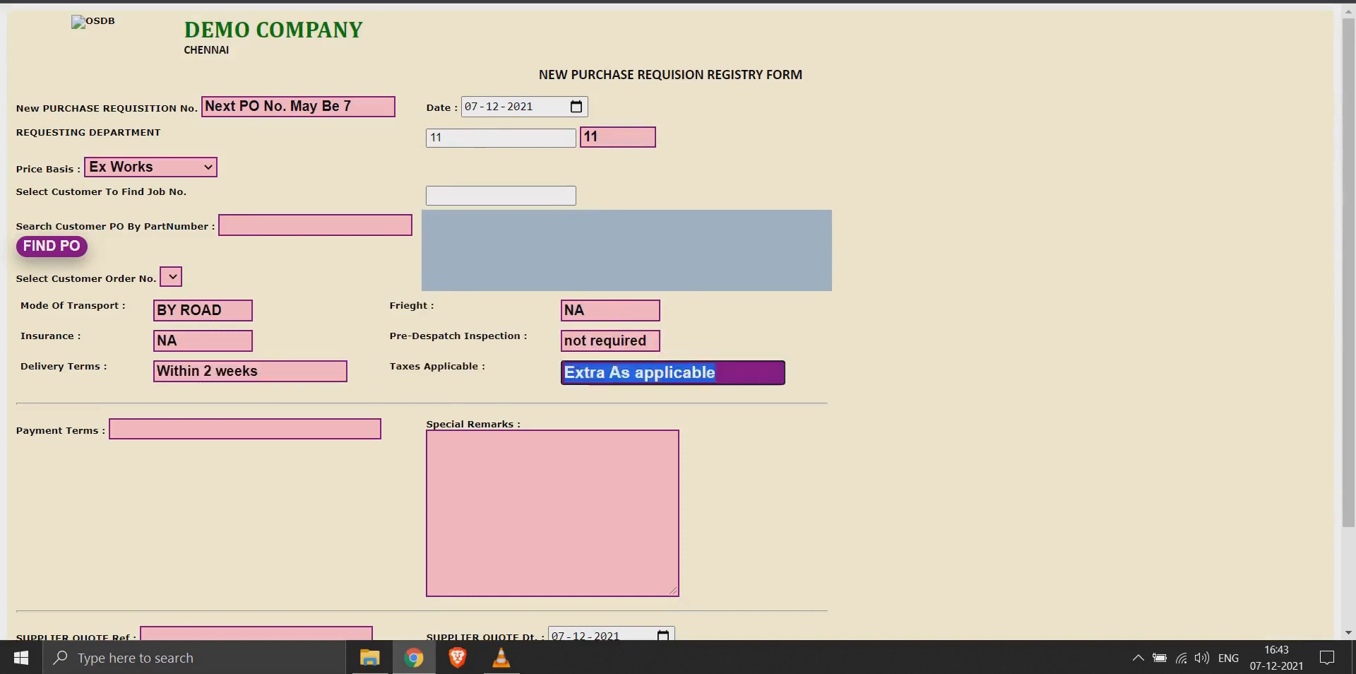
Step: Set the requisition's payment terms to "Within 2 weeks"
key(Tab)
text(Within )
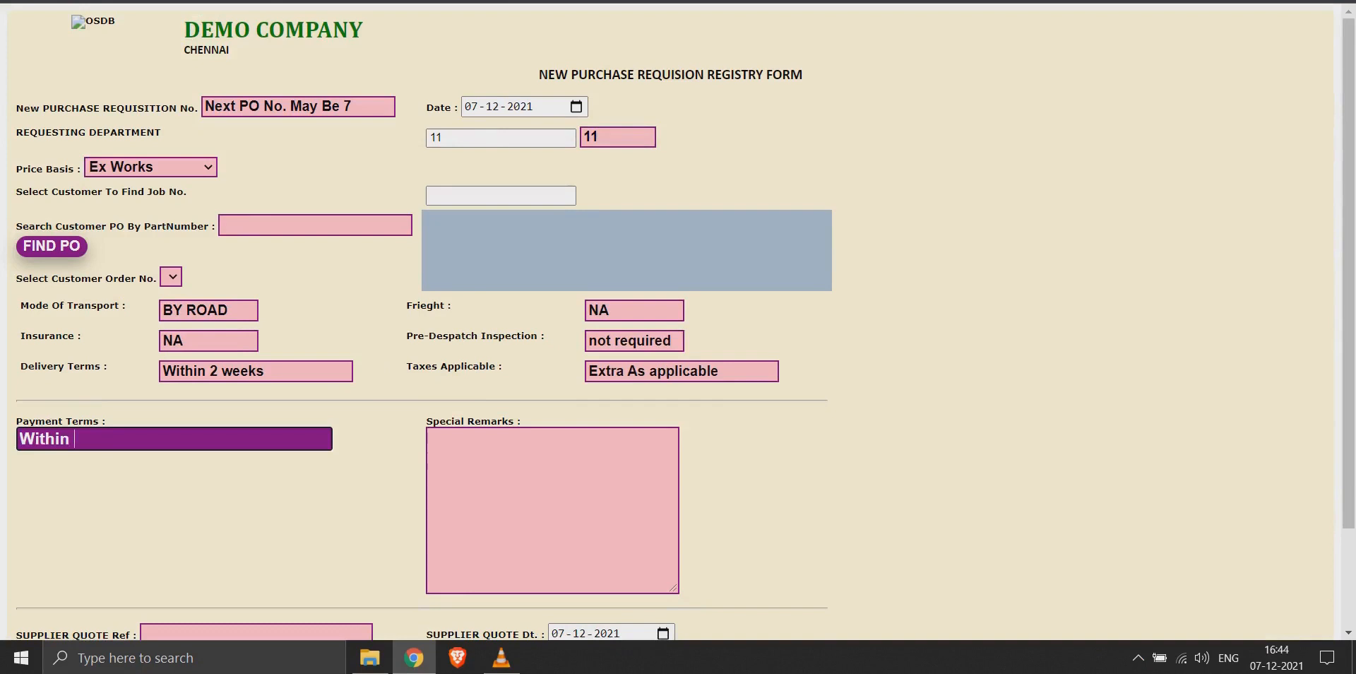
text(2 weeks)
key(Tab)
key(Tab)
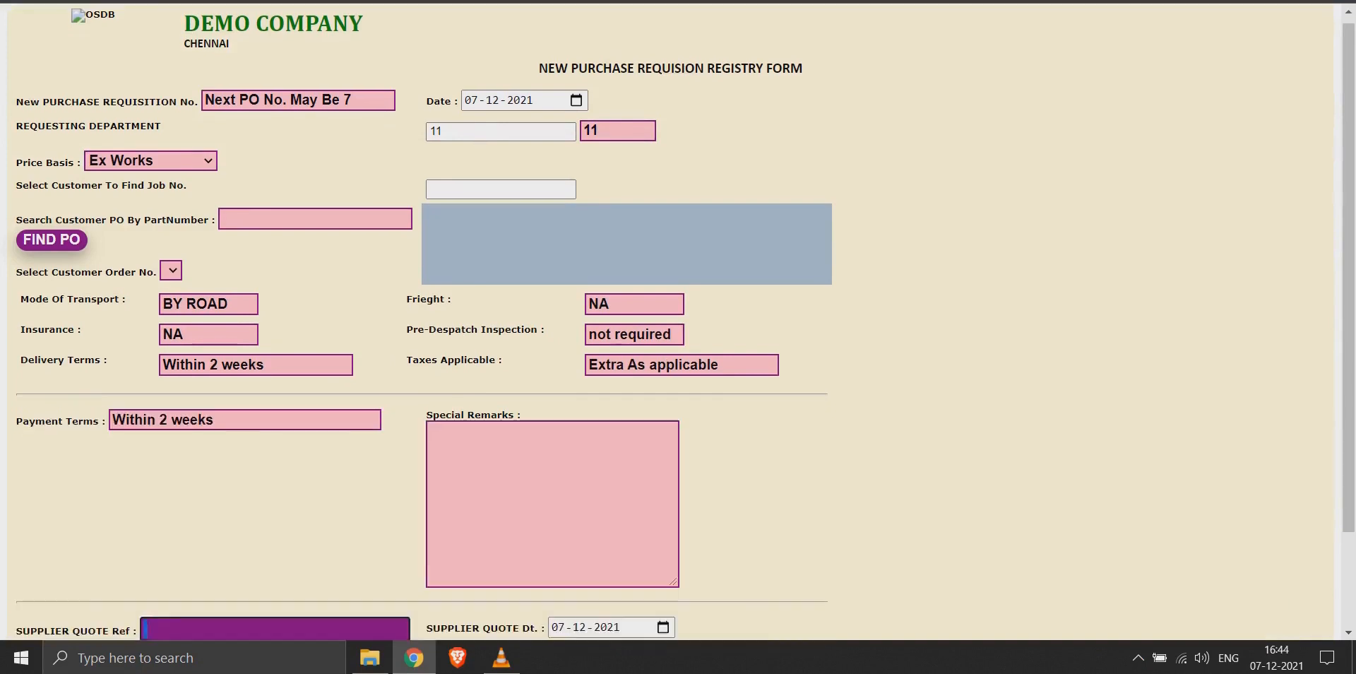
Step: Enter "nil" as the supplier quote reference and save the new purchase requisition
text(nil)
scroll(678, 318, down, 2)
key(Tab)
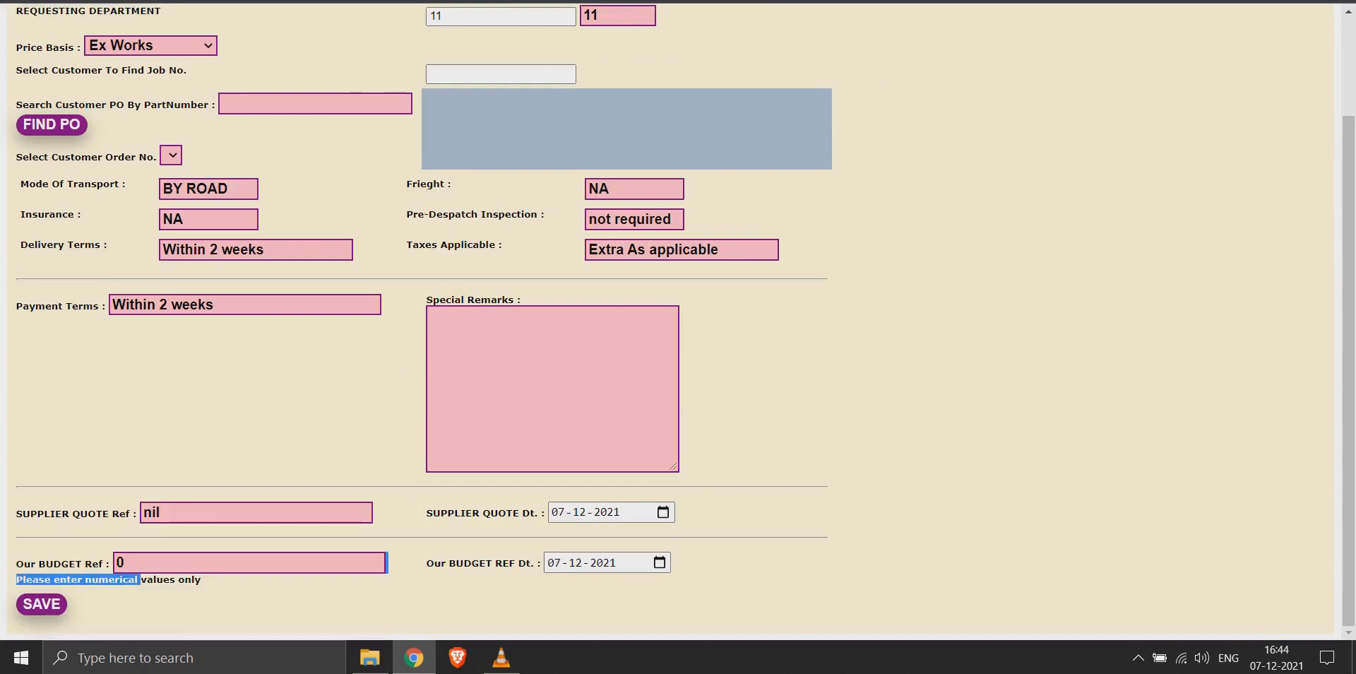
click(143, 564)
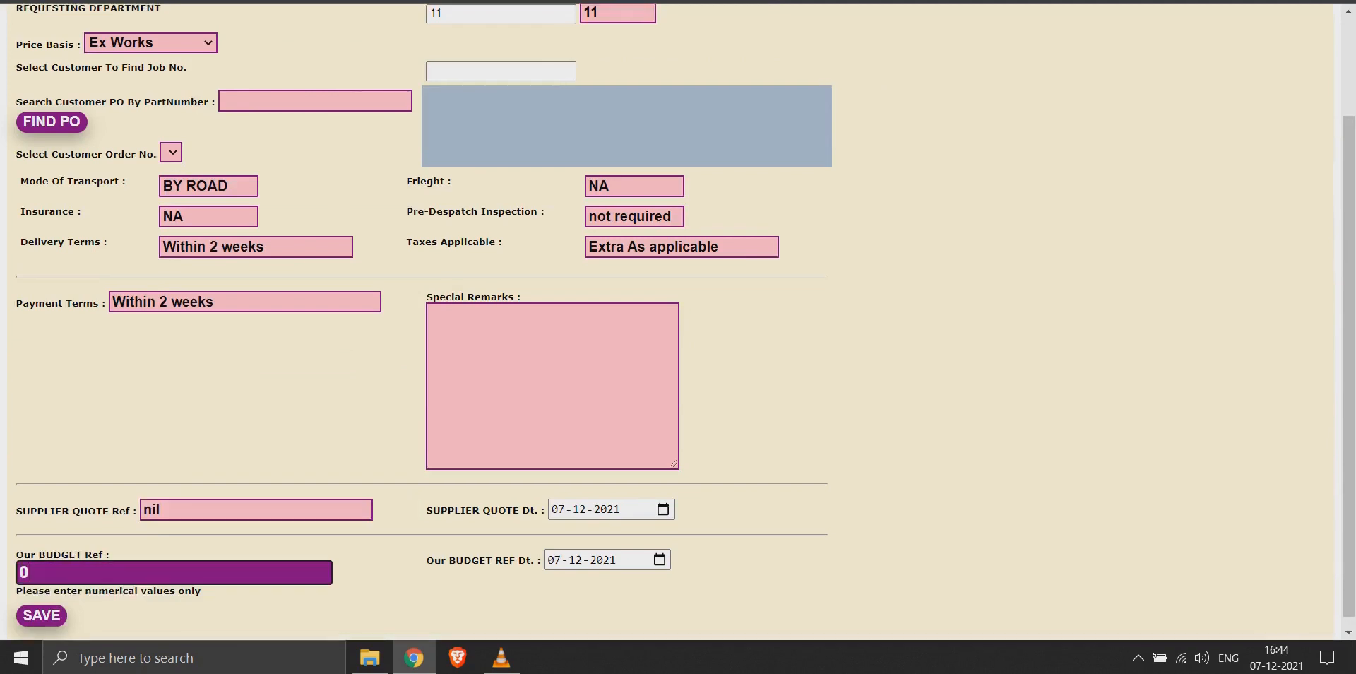
key(Return)
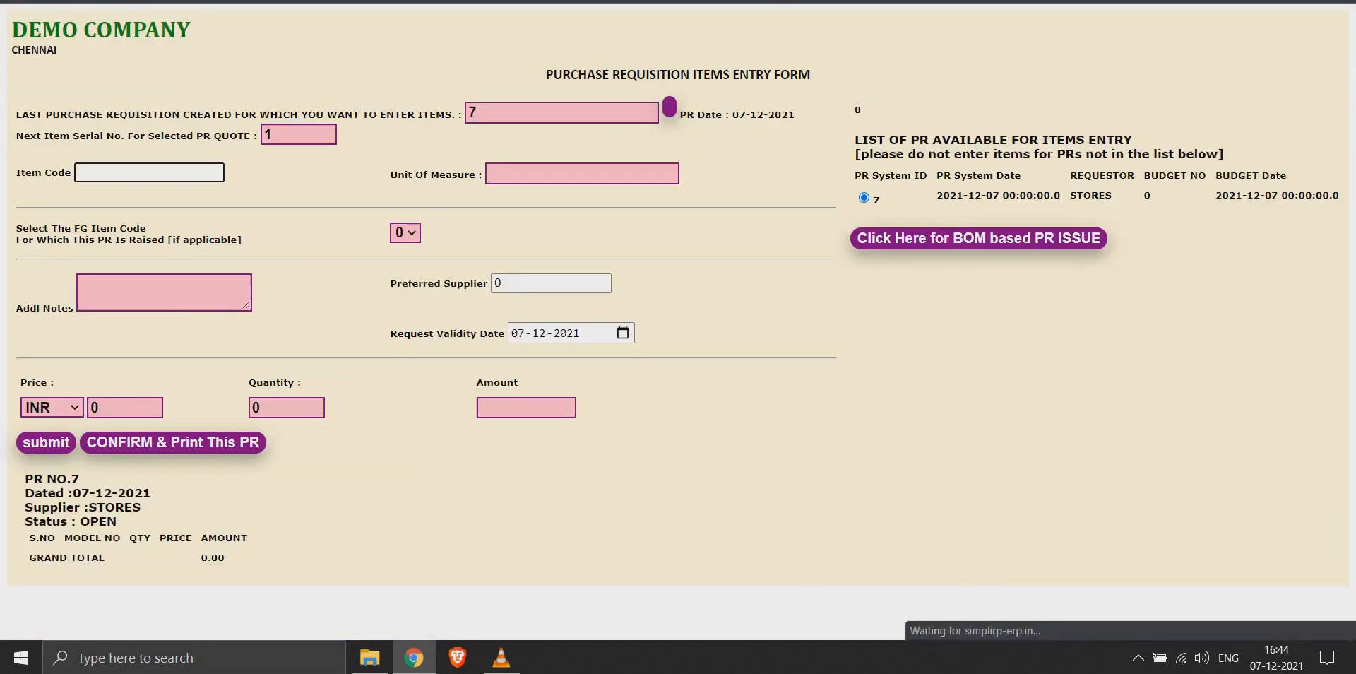
Step: Search the item codes for "fan" and select CROMPTON BRIZAIR BROWN FAN as the first requisition item
text(fan)
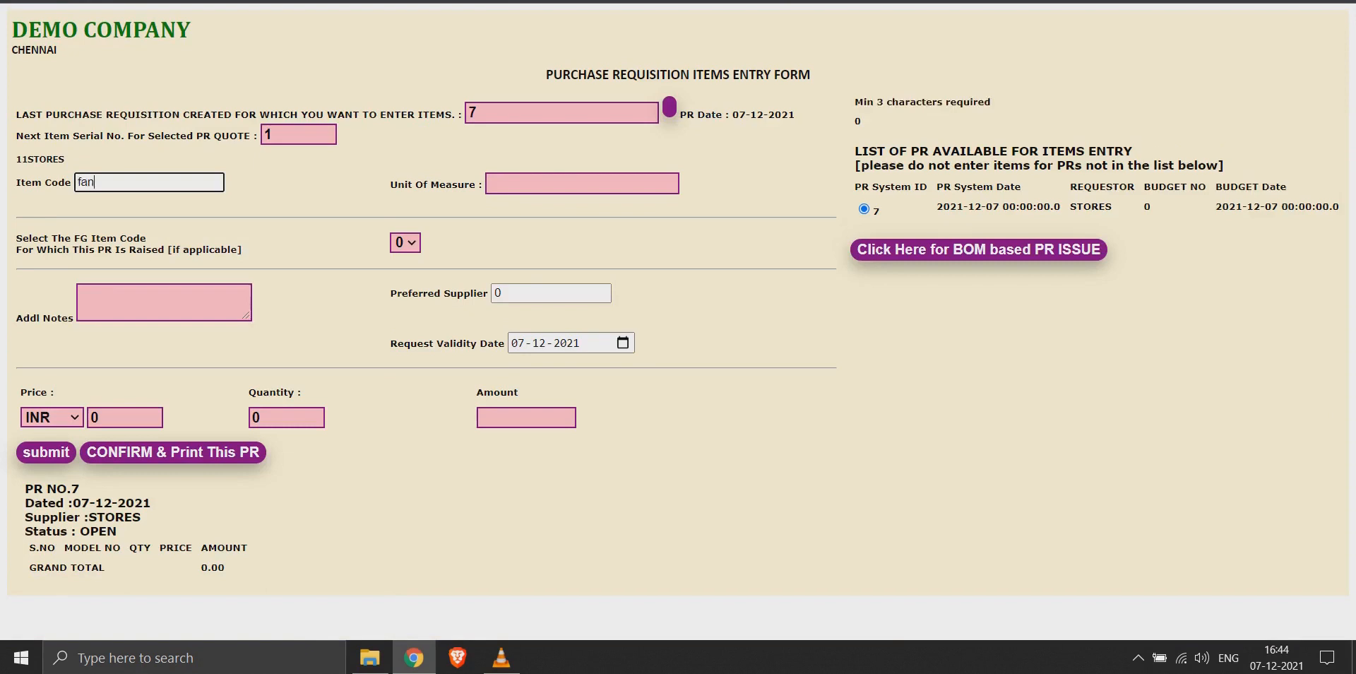
key(Down)
key(Down)
key(Down)
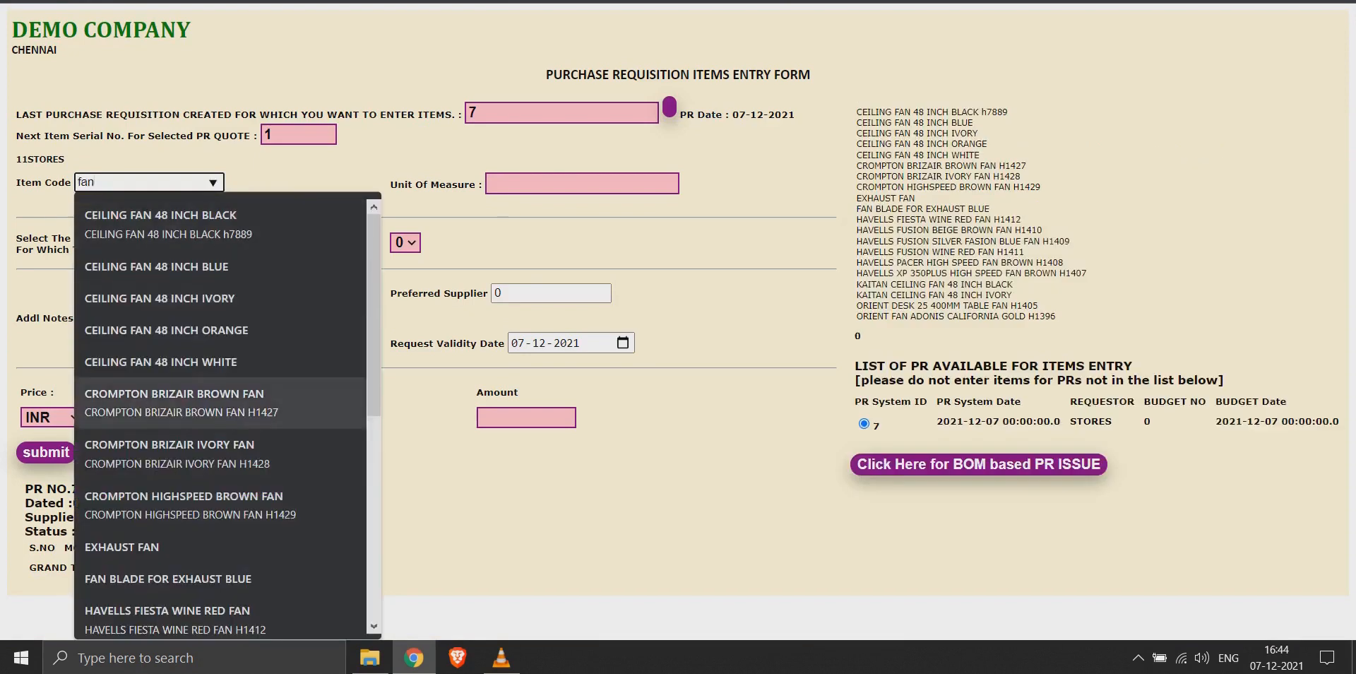
key(Return)
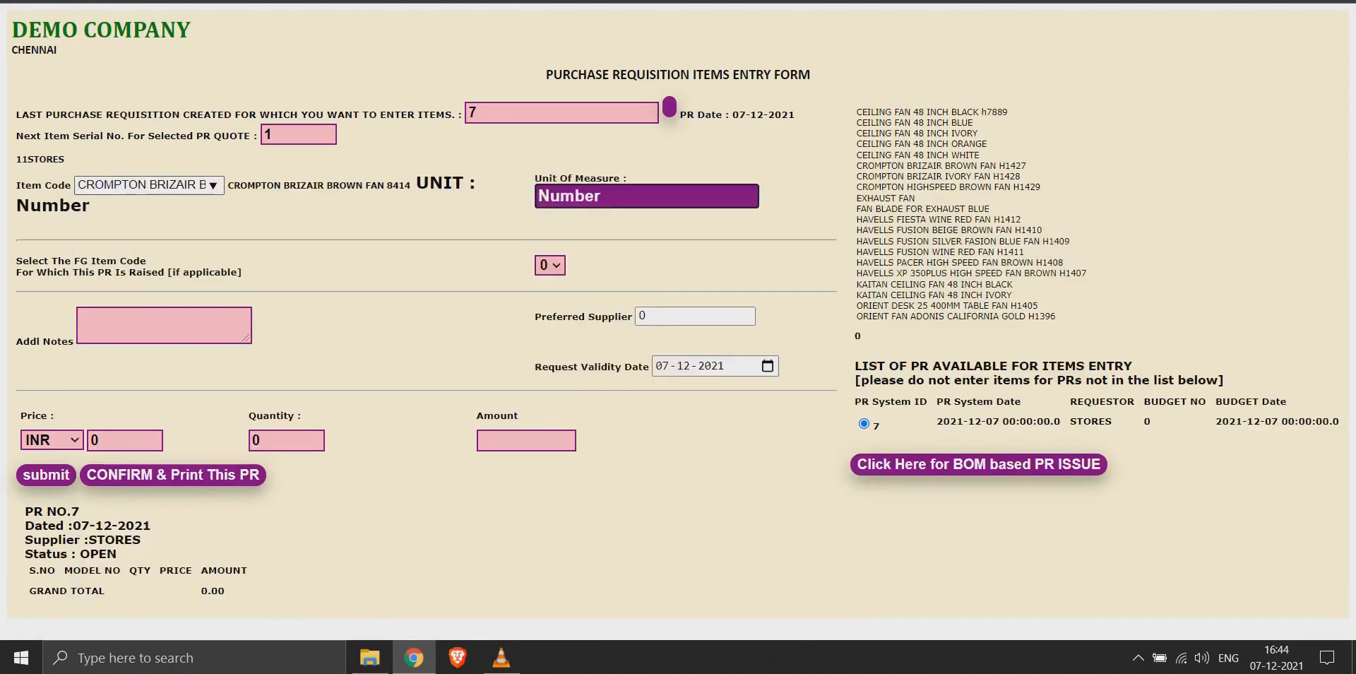
key(Tab)
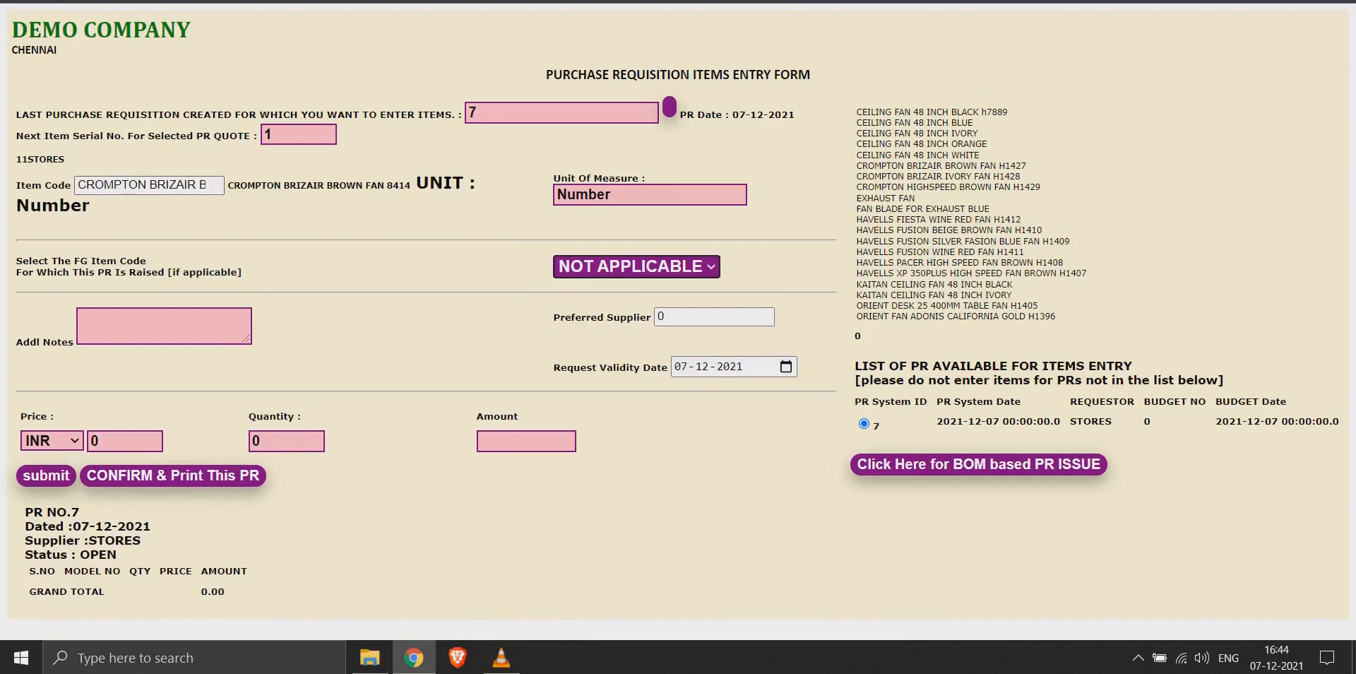
key(Tab)
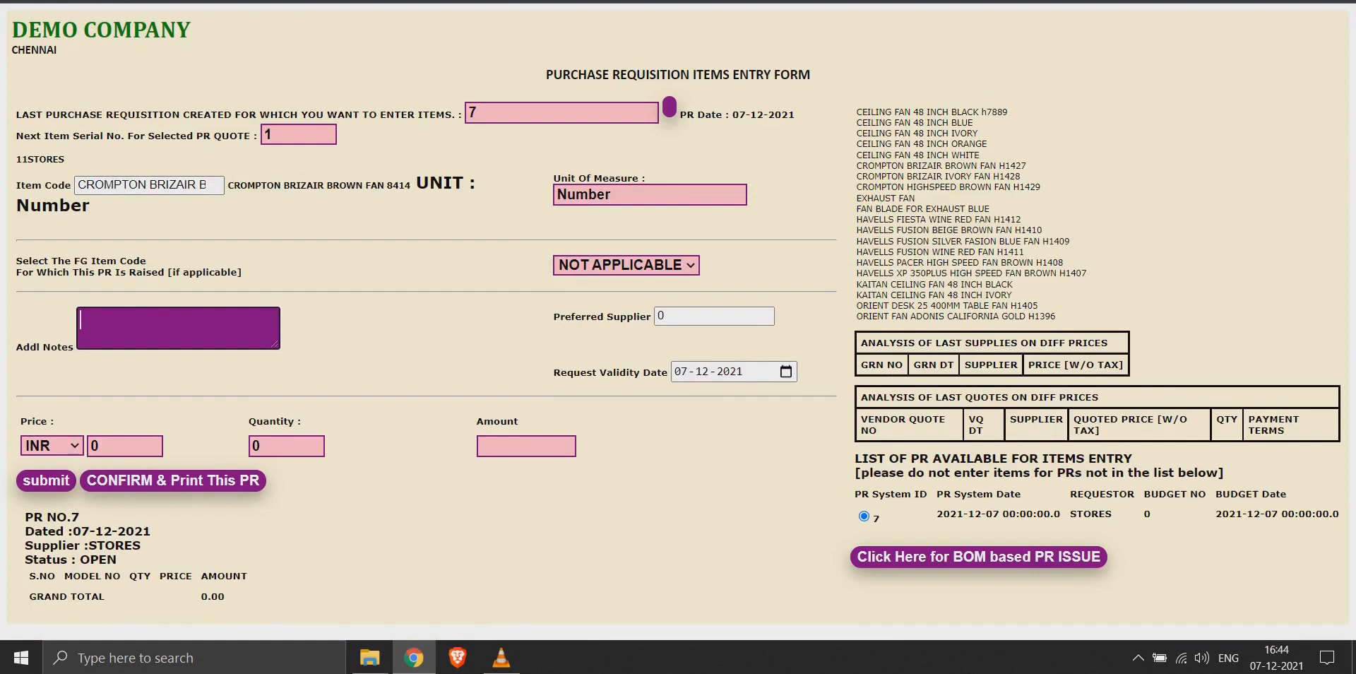
Step: Add the note "With extra length rod" to the fan item
text(With extra)
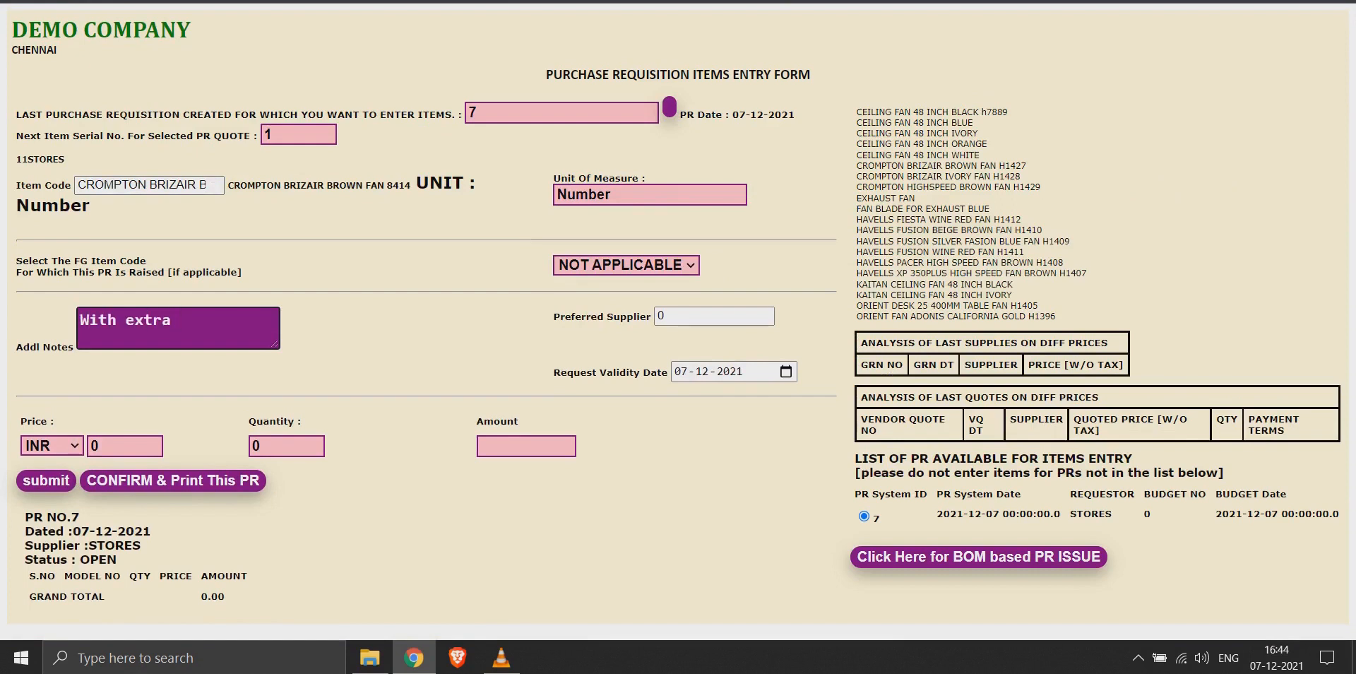
text( length lo)
key(BackSpace)
key(BackSpace)
text(rod)
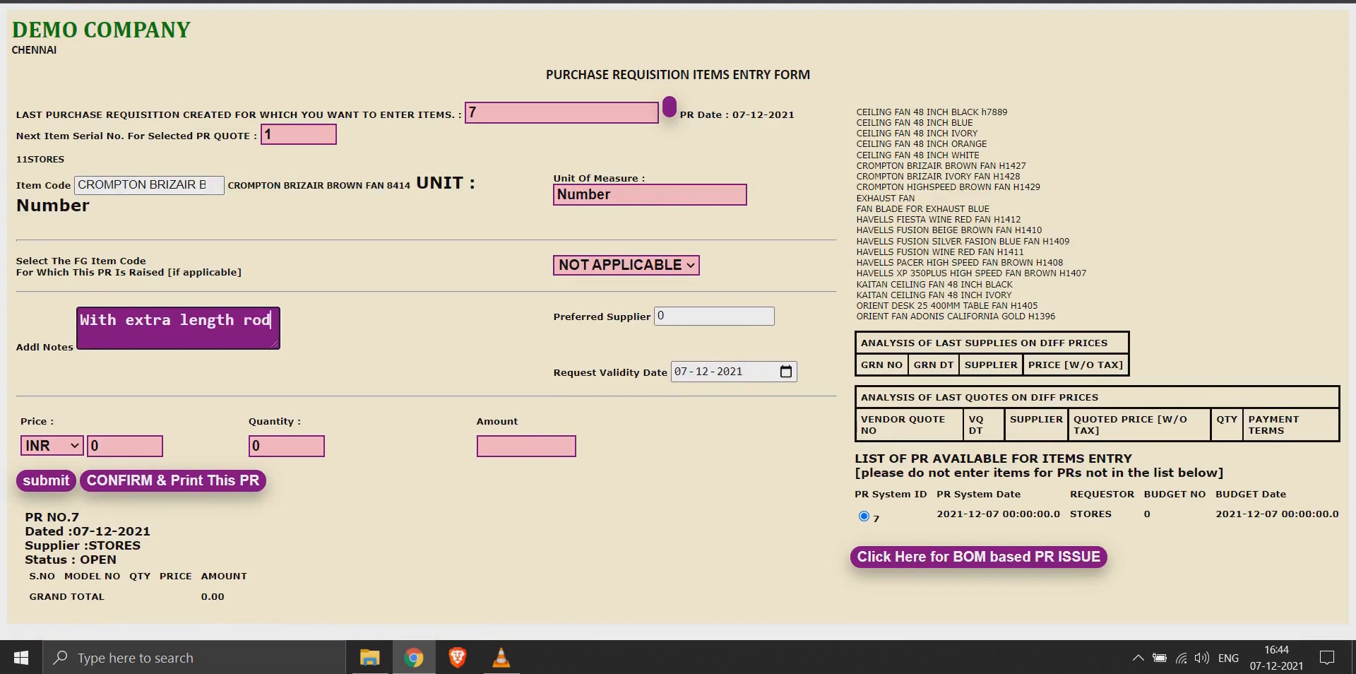
Step: Choose VINAYAKA AGENCIES PVT LTD as the fan's preferred supplier and set the request validity date to 31-12-2021
key(Tab)
text(vin)
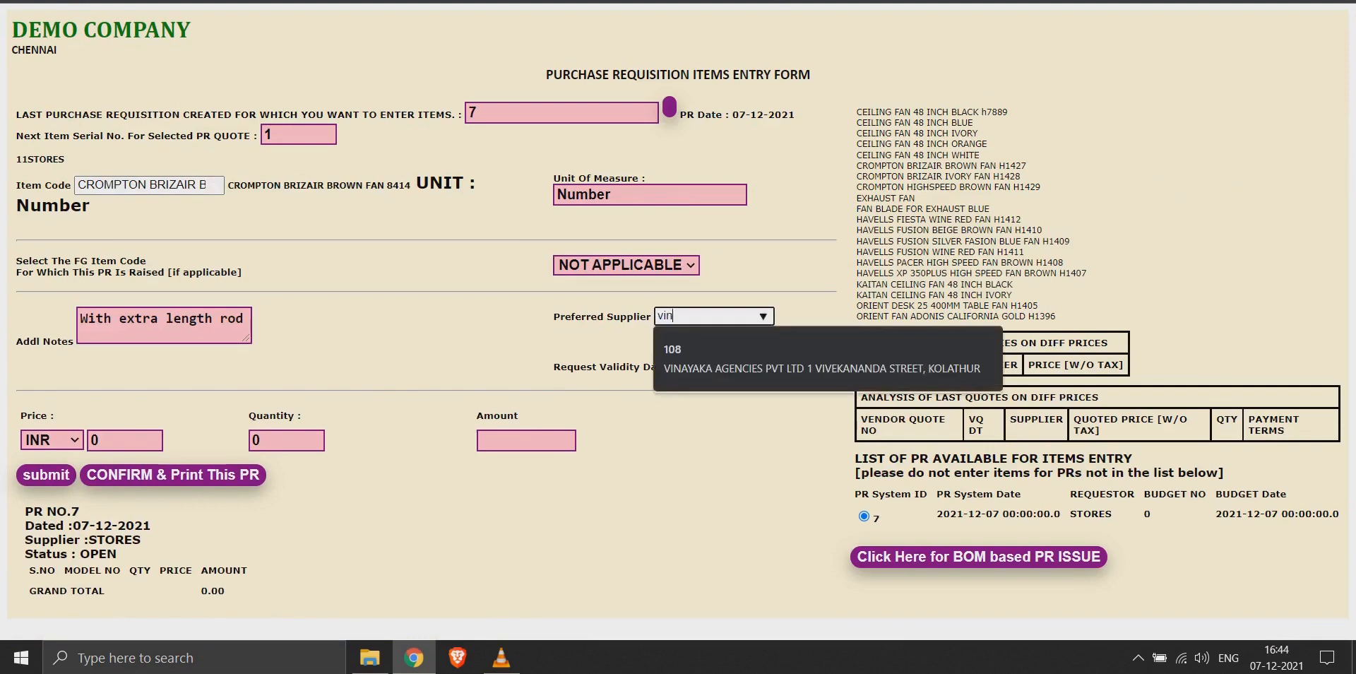
key(Down)
key(Tab)
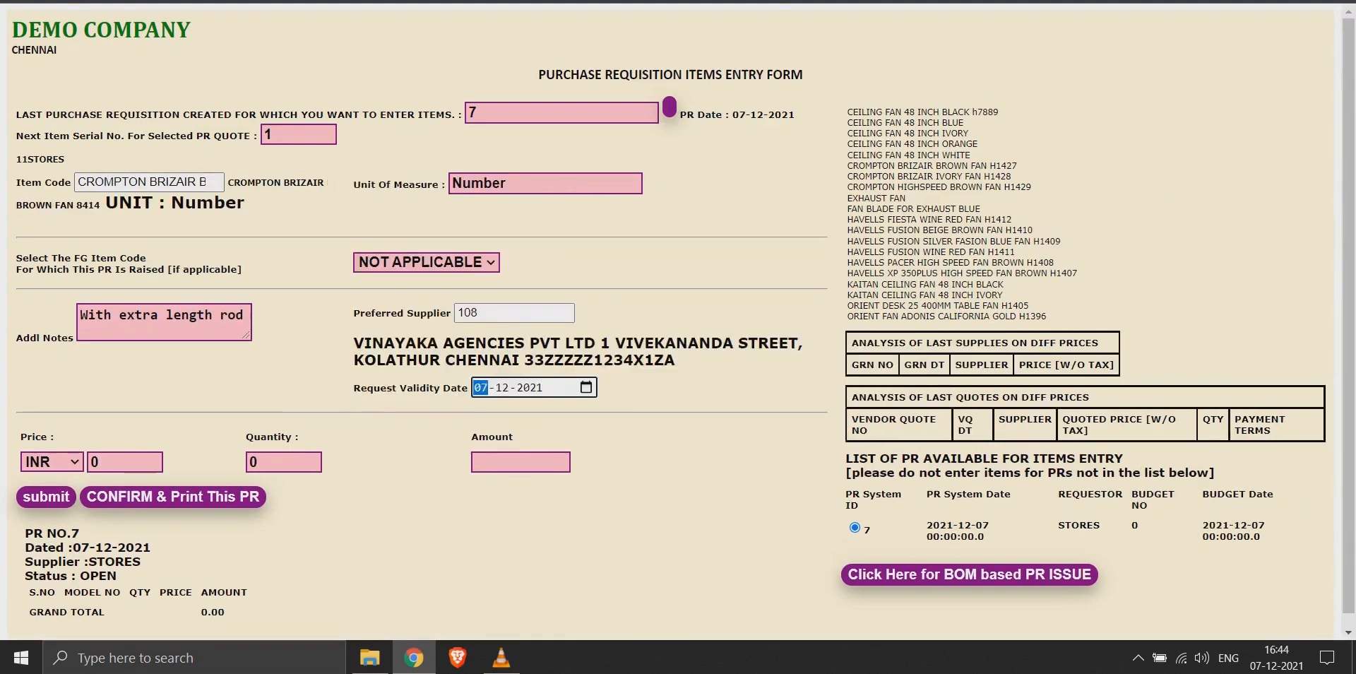
text(31)
key(Tab)
key(Tab)
key(Tab)
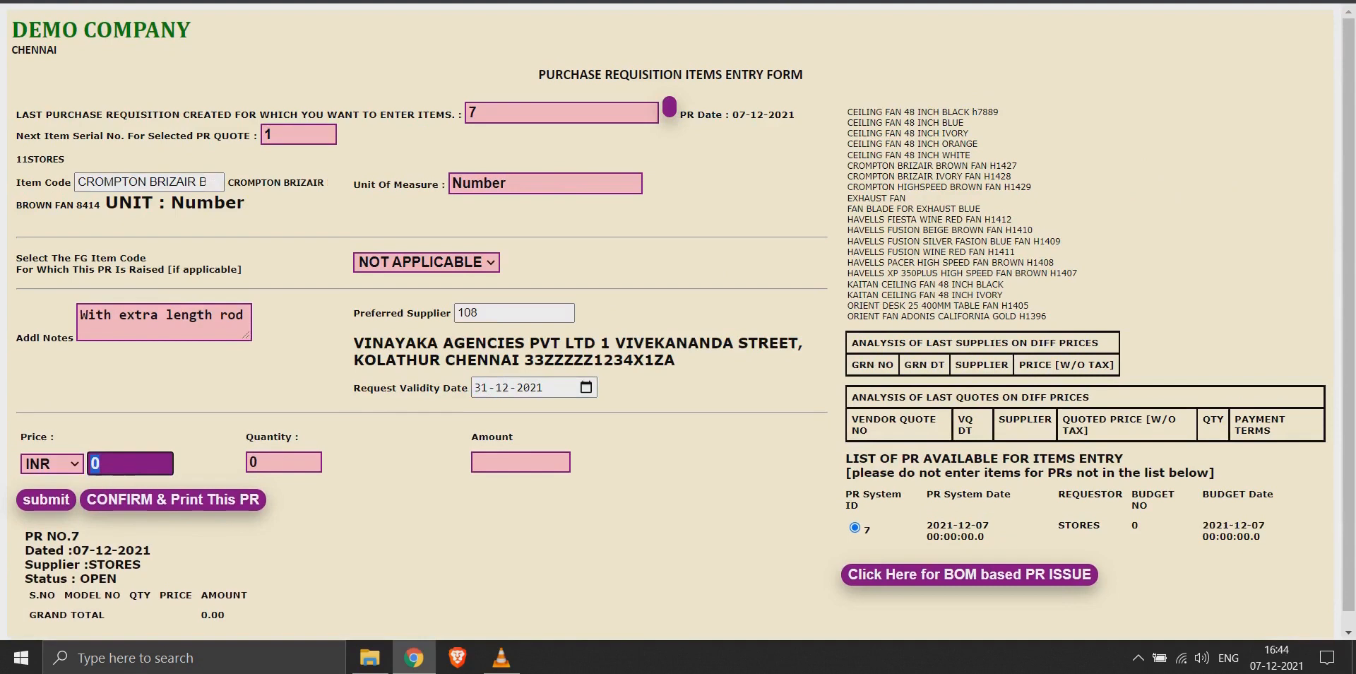
Step: Enter a price of 2300 INR and a quantity of 1 for the fan, and submit the item
text(200)
key(BackSpace)
key(BackSpace)
text(300)
key(Tab)
text(1)
key(Tab)
key(Tab)
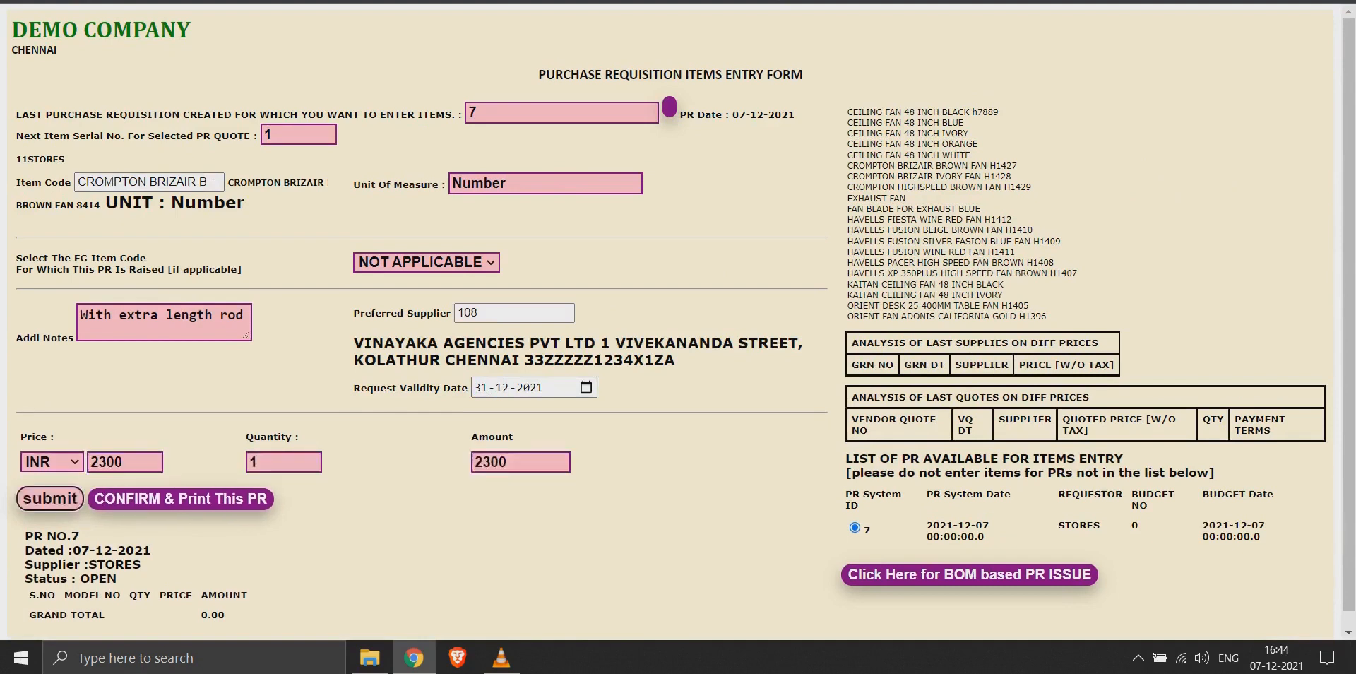
key(Return)
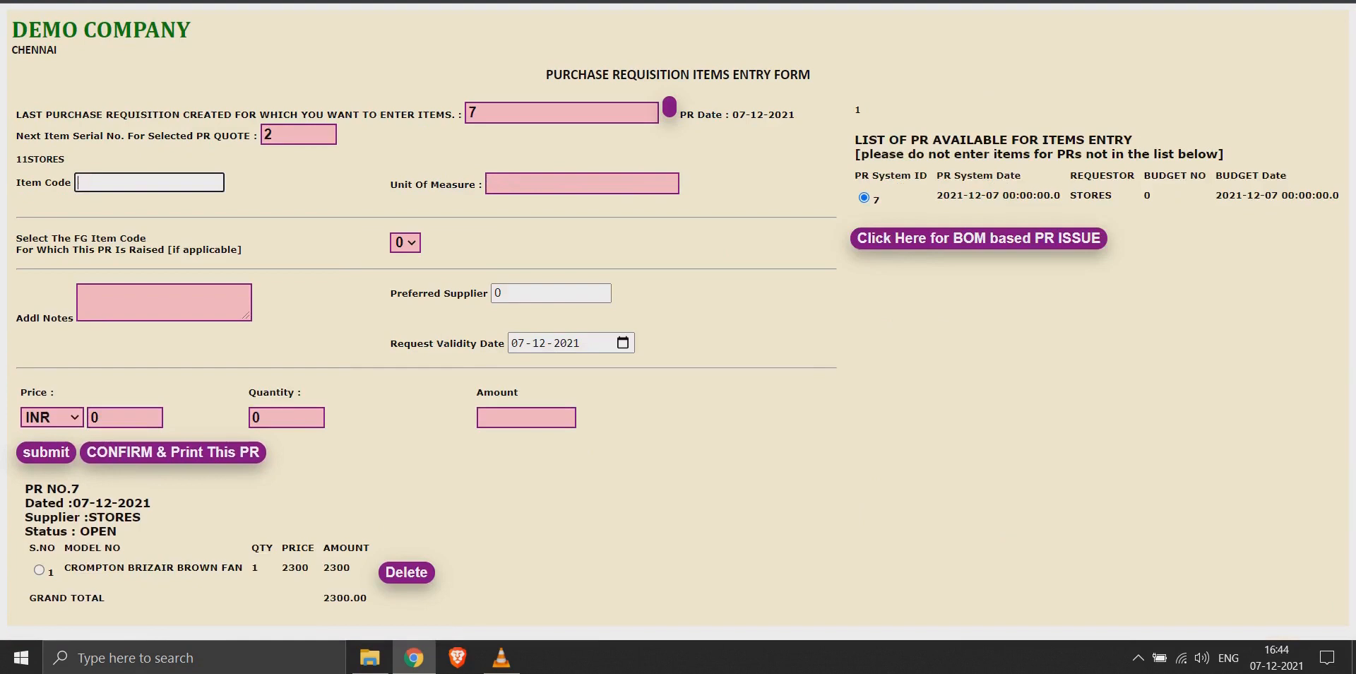
Step: Select CROMPTON 1FEET LED as the second requisition item and add the note "With 2 meter extra wire"
text(led)
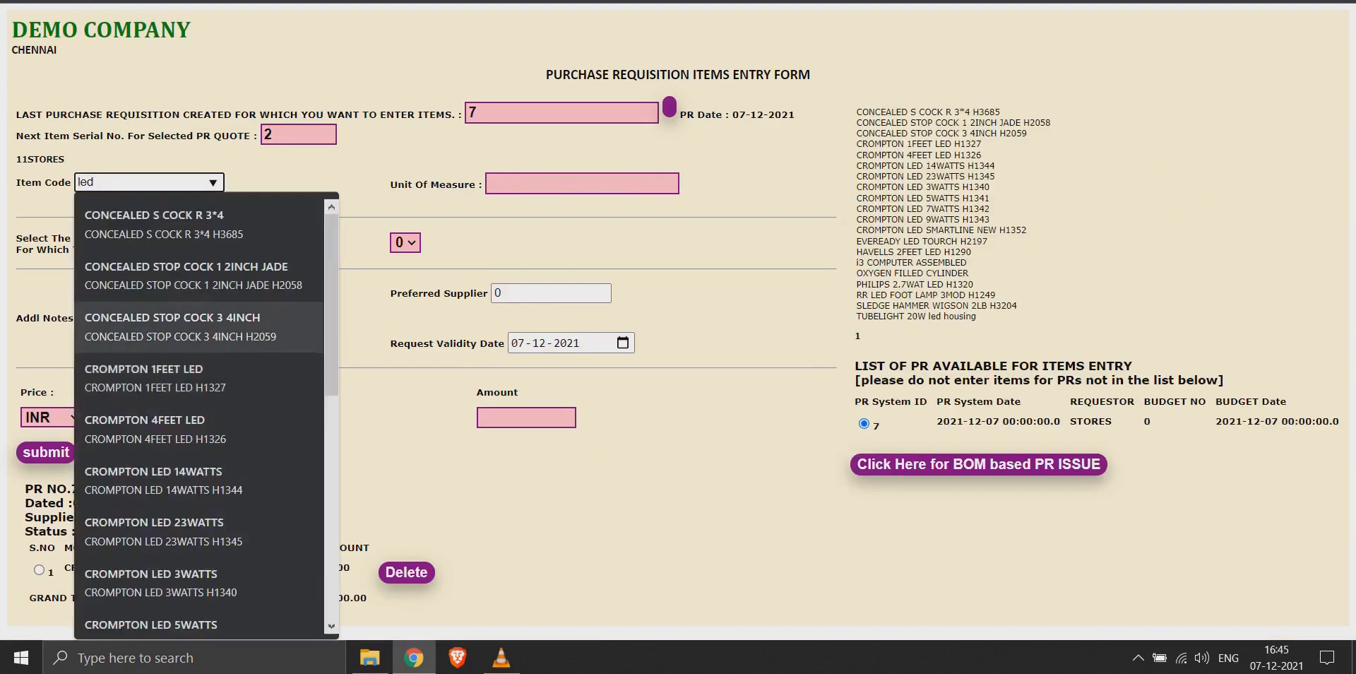
key(Down)
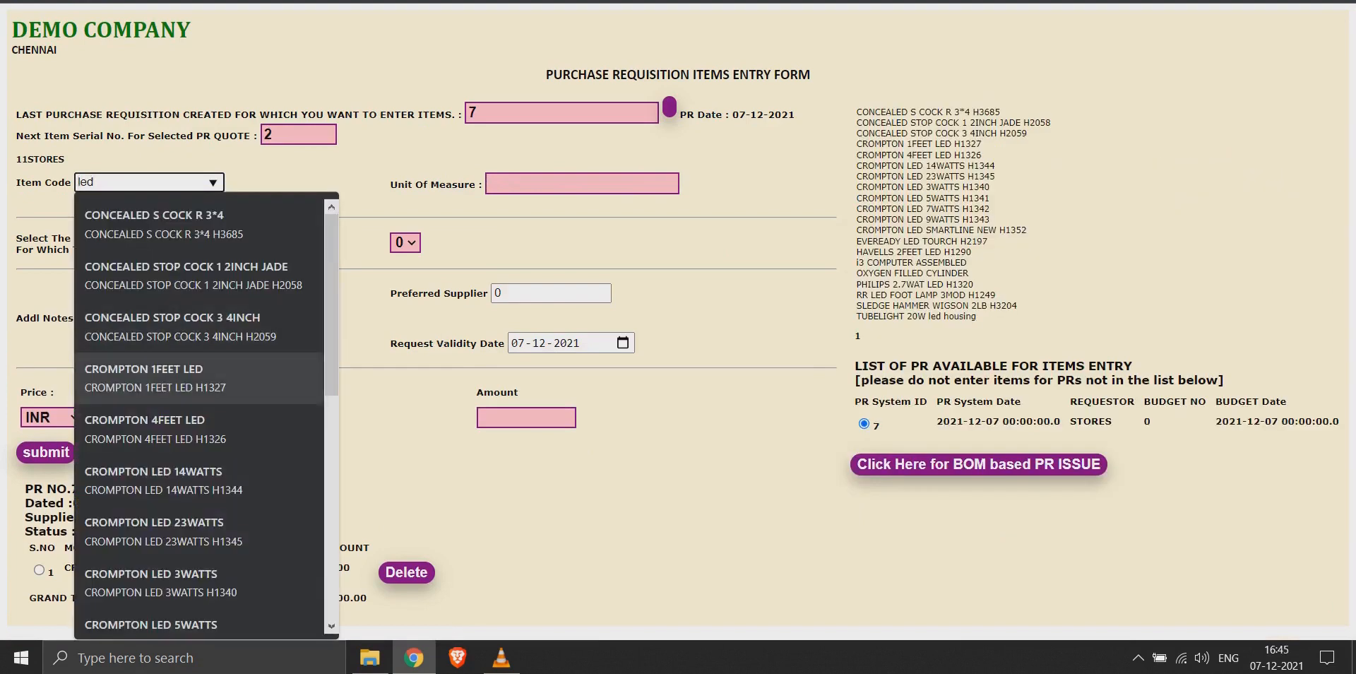
key(Return)
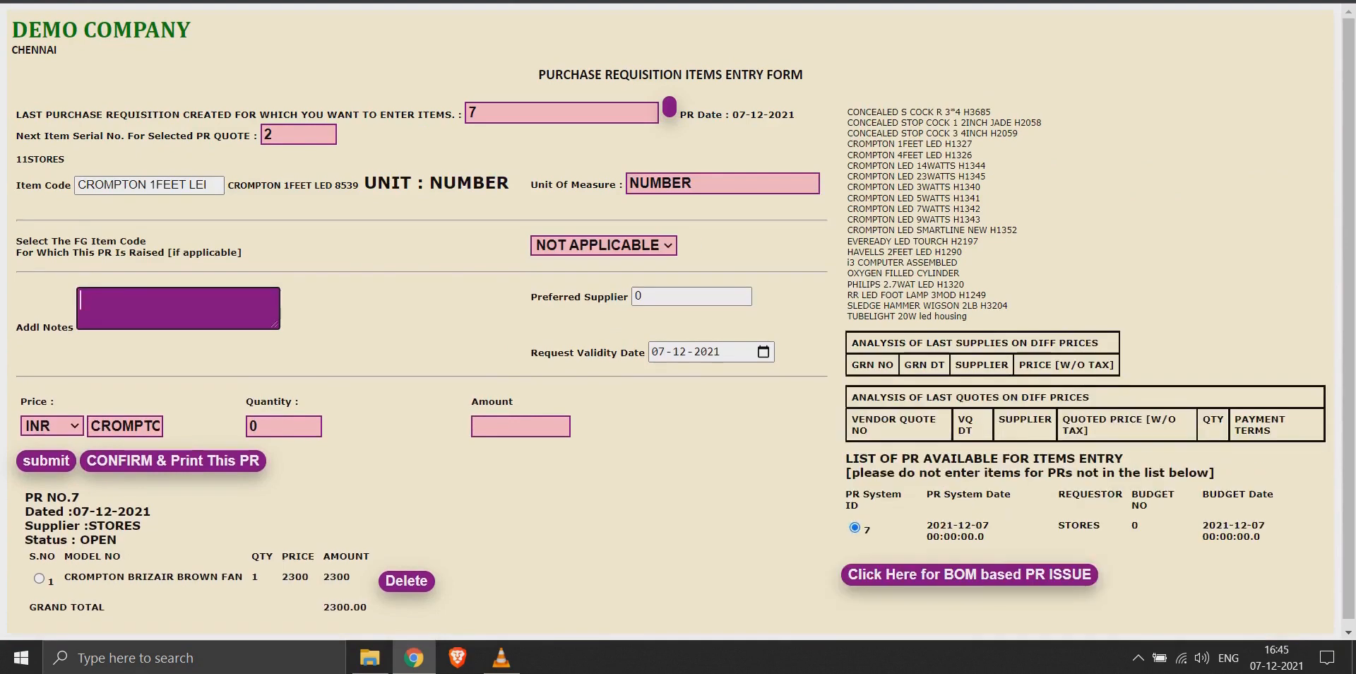
text(With 2 meter  extra)
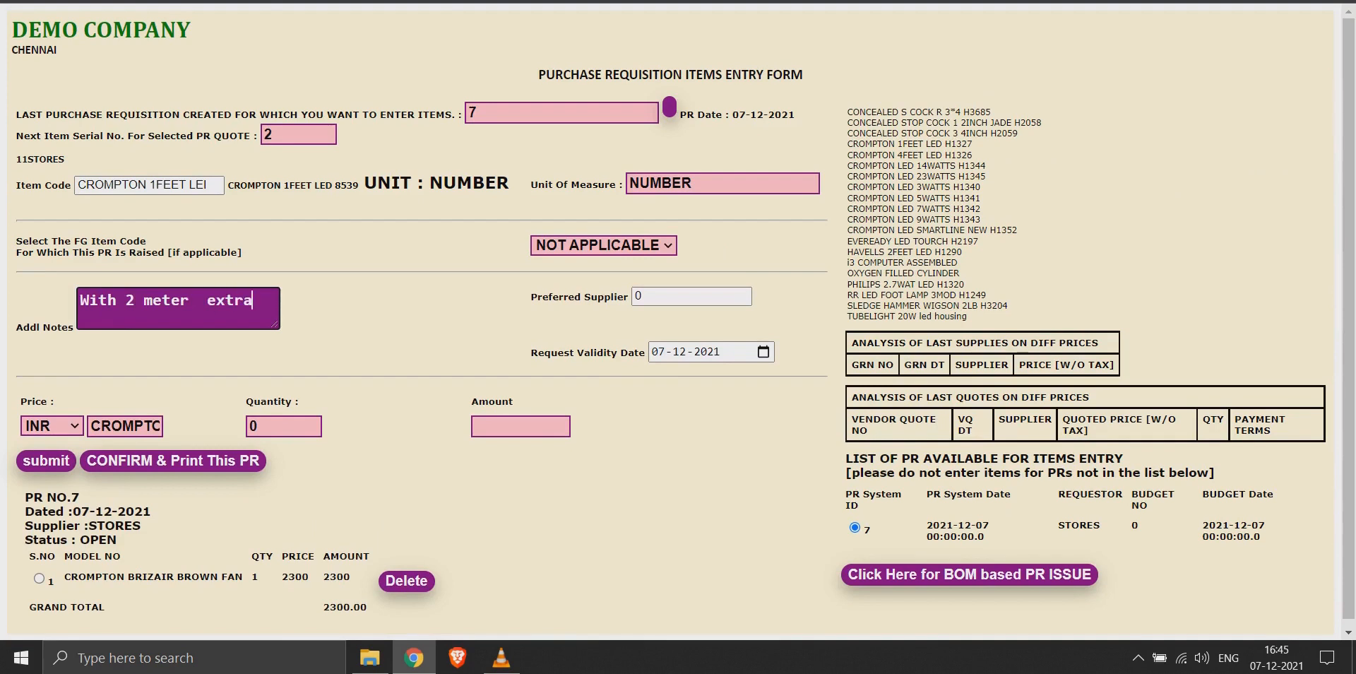
text( wire)
key(Tab)
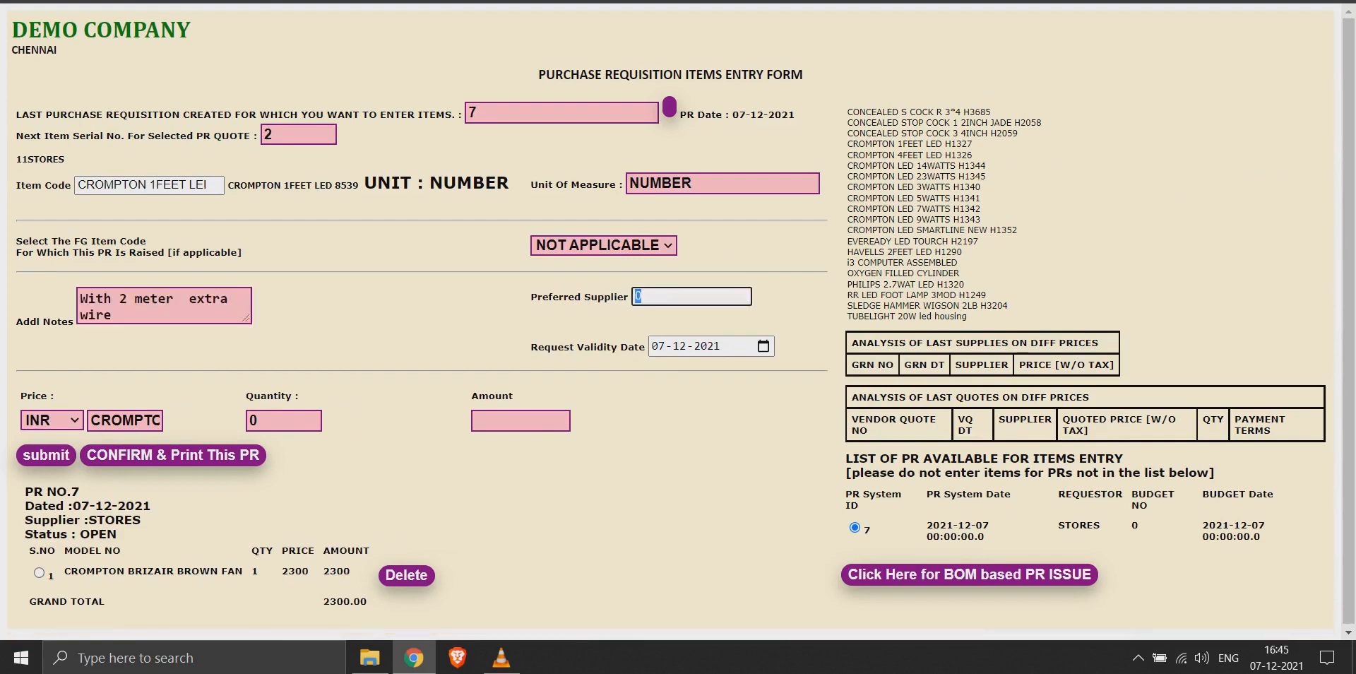
Step: Choose JYOTHI AGENCIES as the LED item's preferred supplier and set the request validity date to 20-12-2021
text(age)
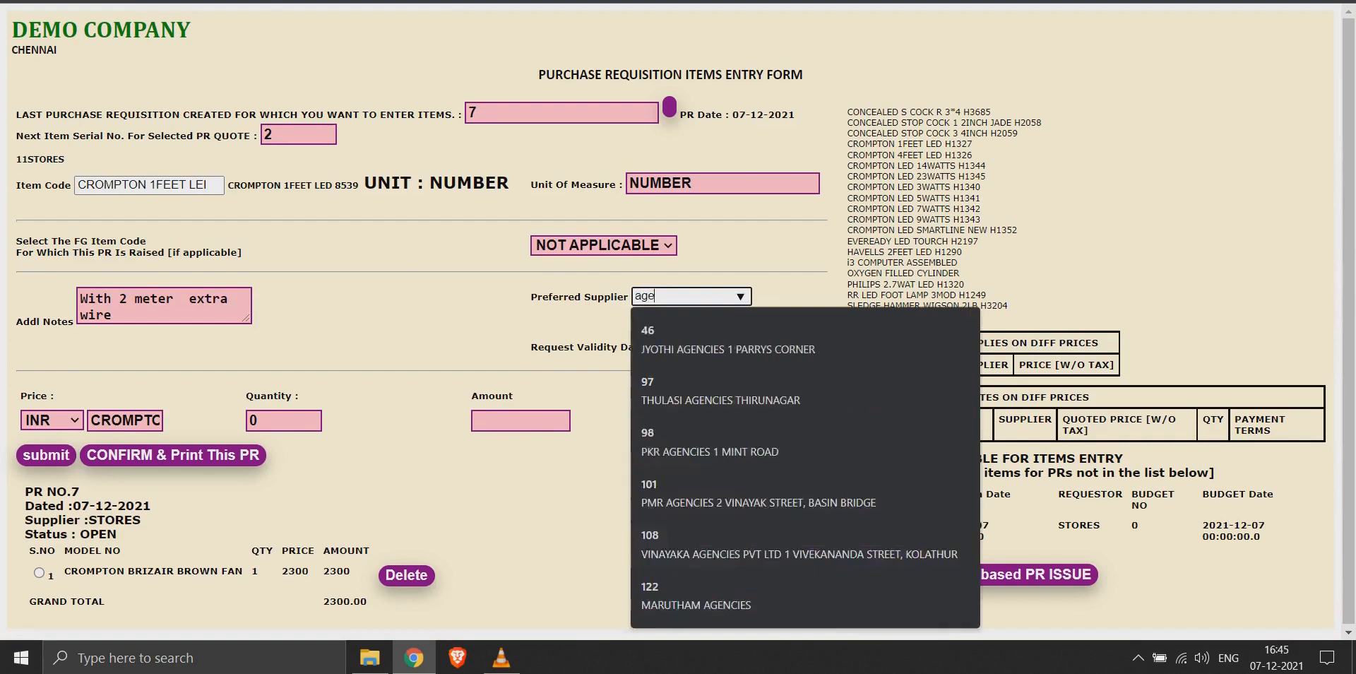
key(Down)
key(Tab)
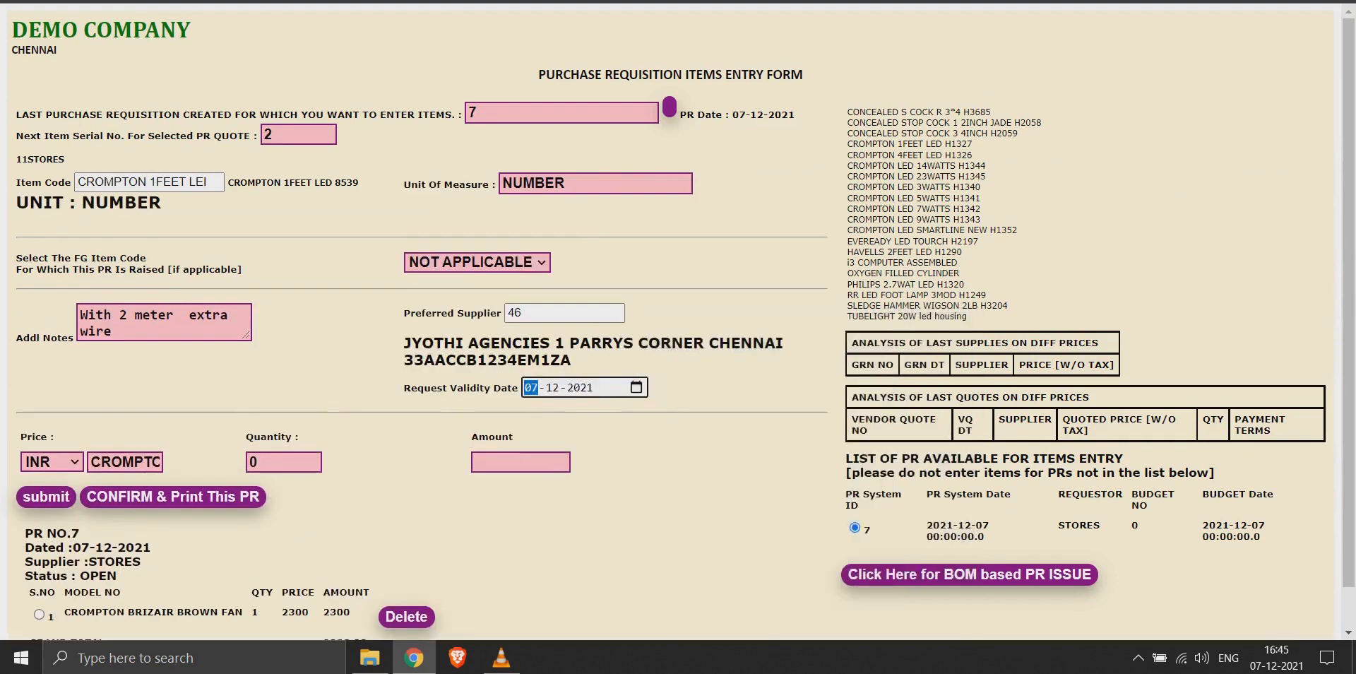
text(20)
key(Tab)
key(Tab)
Step: Enter a price of 200 INR and a quantity of 2 for the LED item, and submit it
key(Tab)
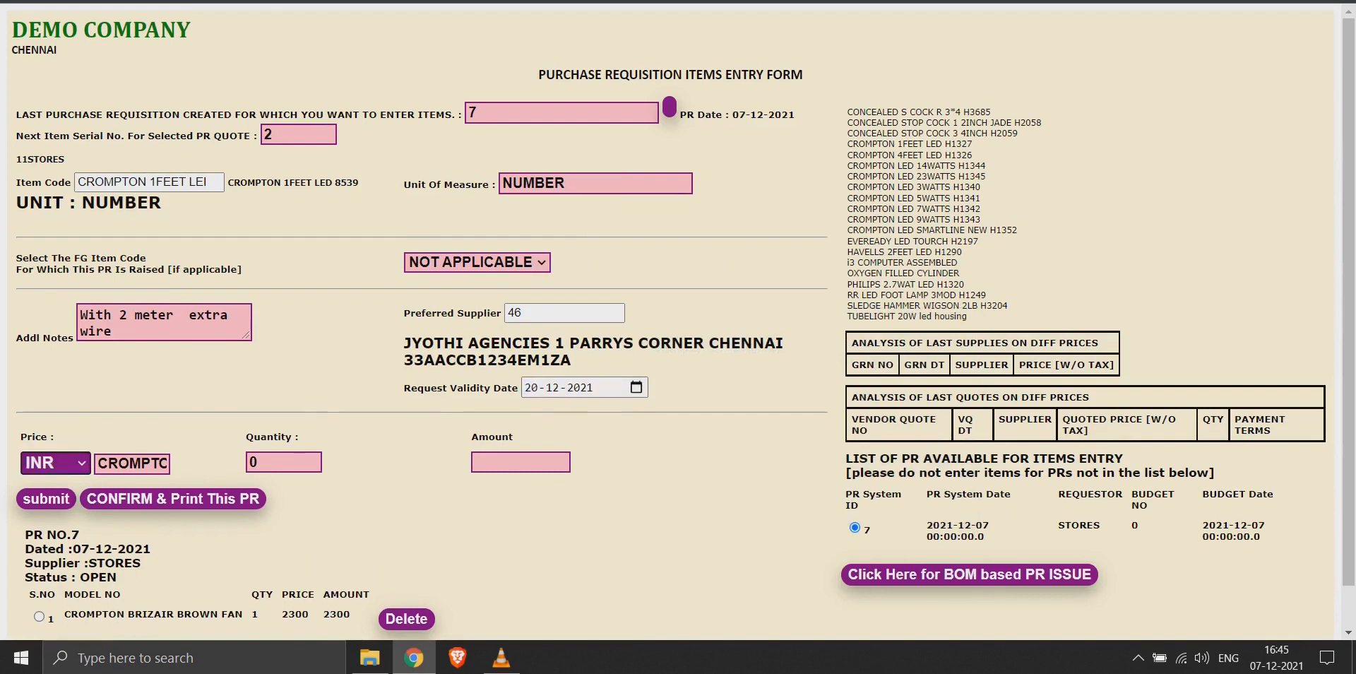
key(BackSpace)
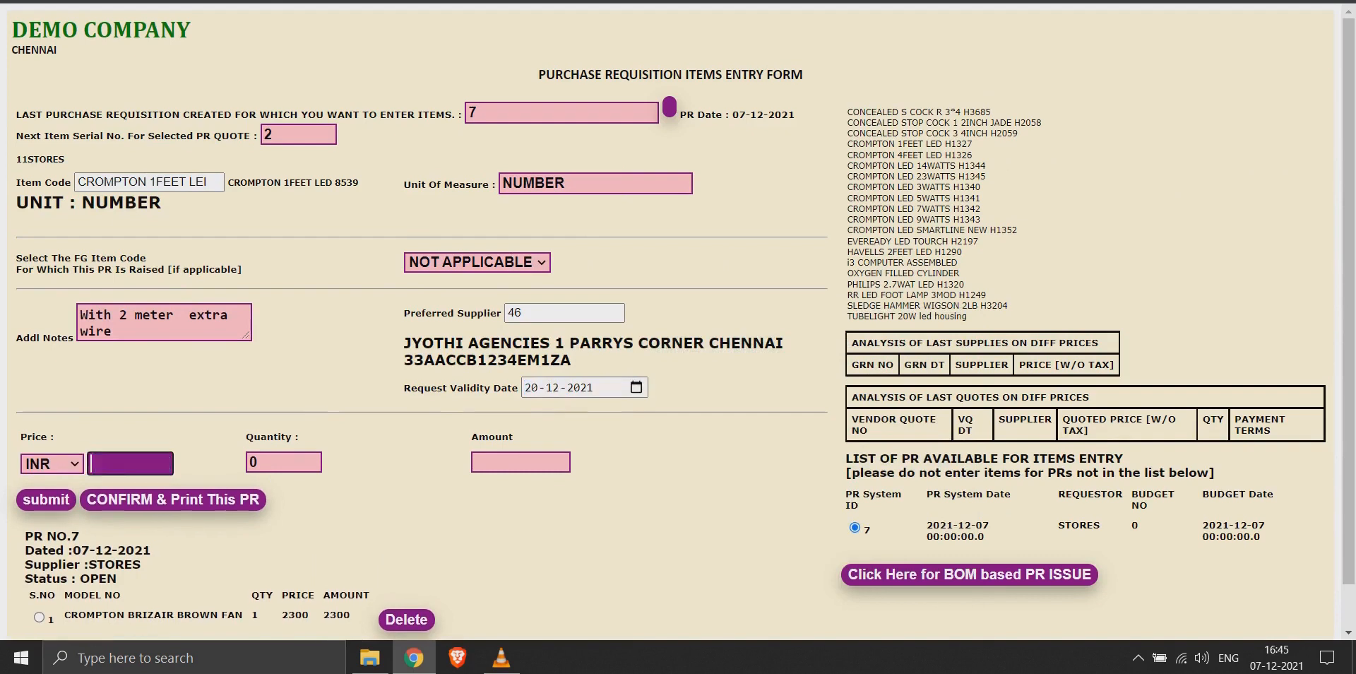
text(200)
key(Tab)
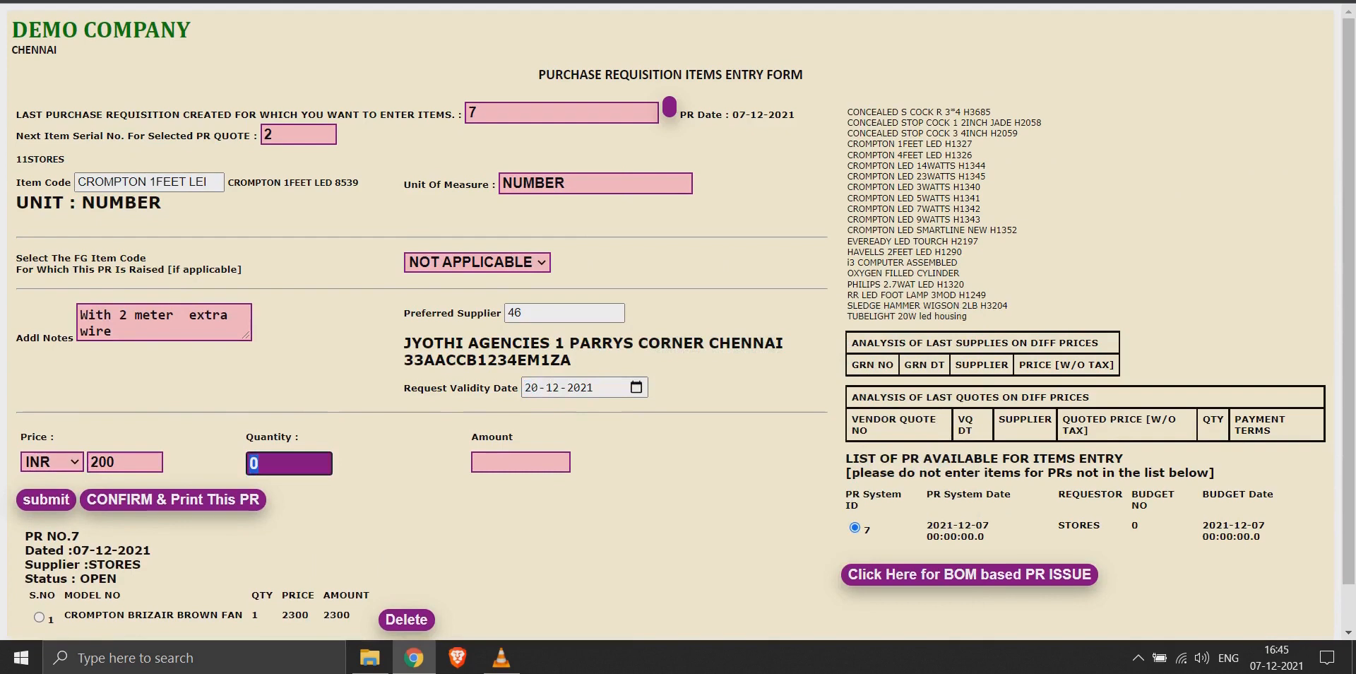
text(2)
key(Tab)
key(Tab)
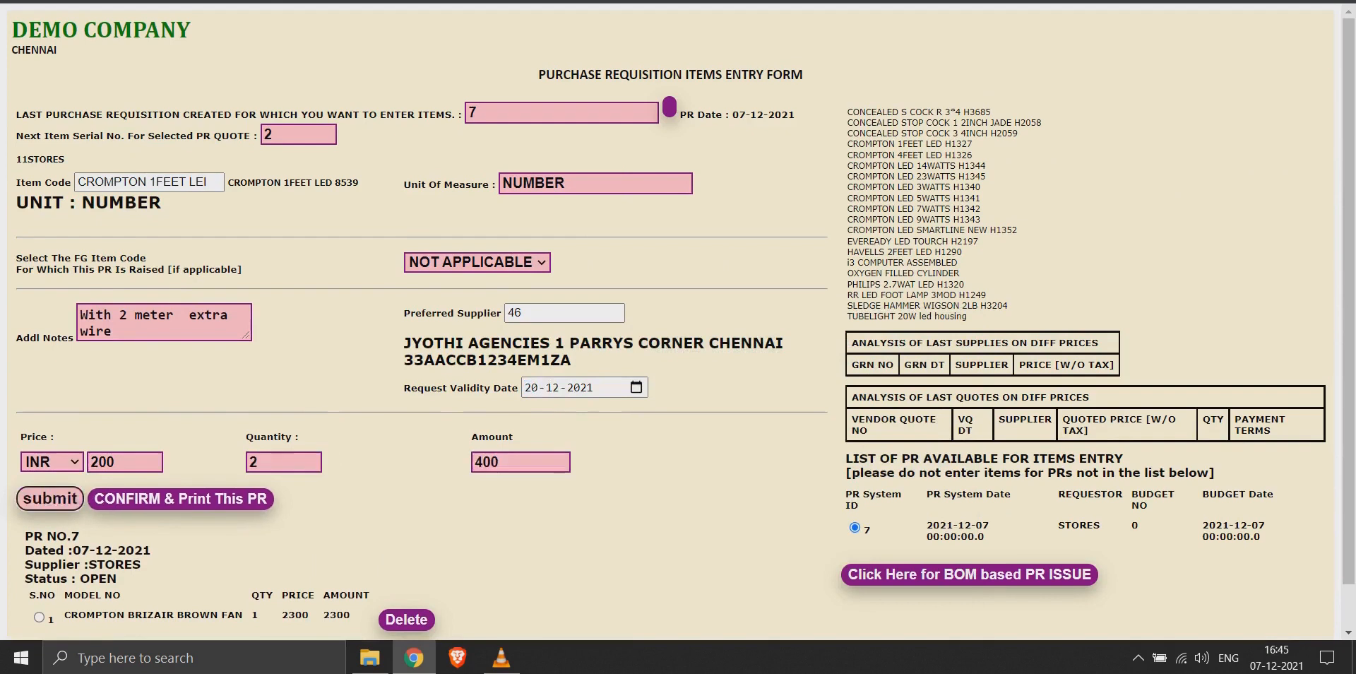
key(Return)
scroll(672, 321, down, 1)
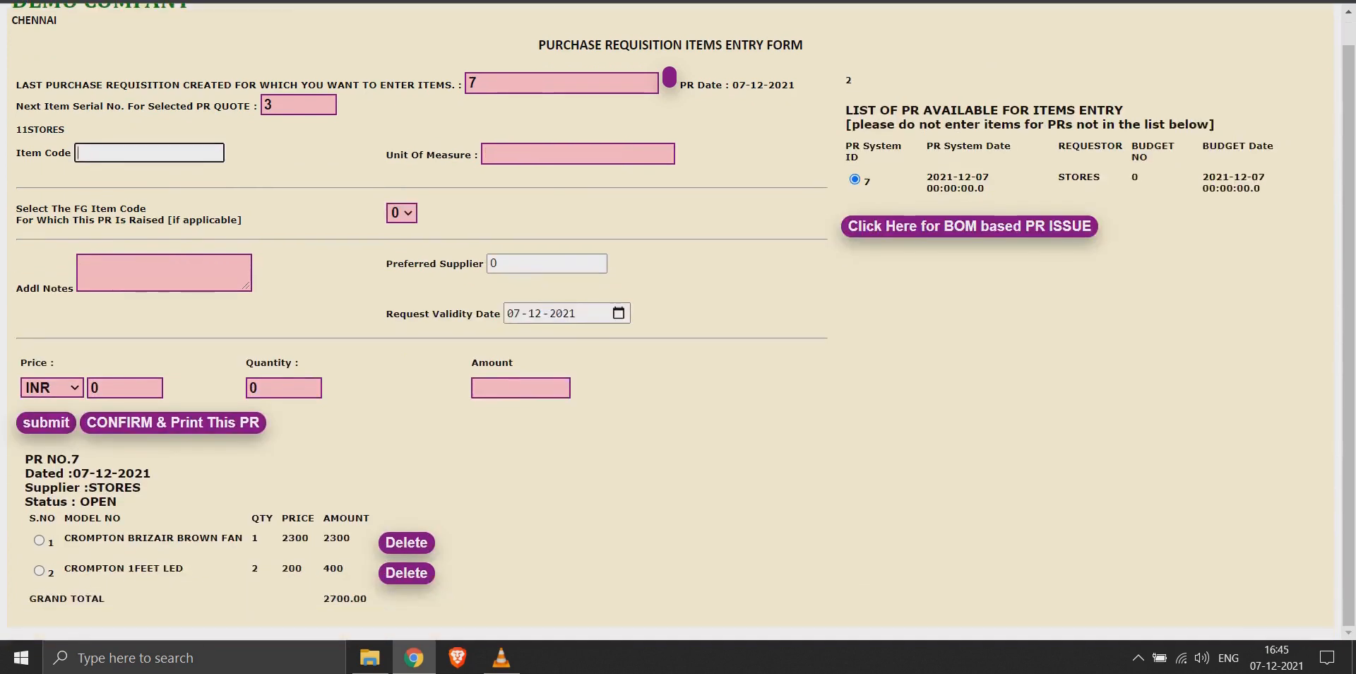
Step: Check the entered items and the requisition's header details, and confirm the requisition for printing
drag(64, 538, 258, 538)
click(636, 438)
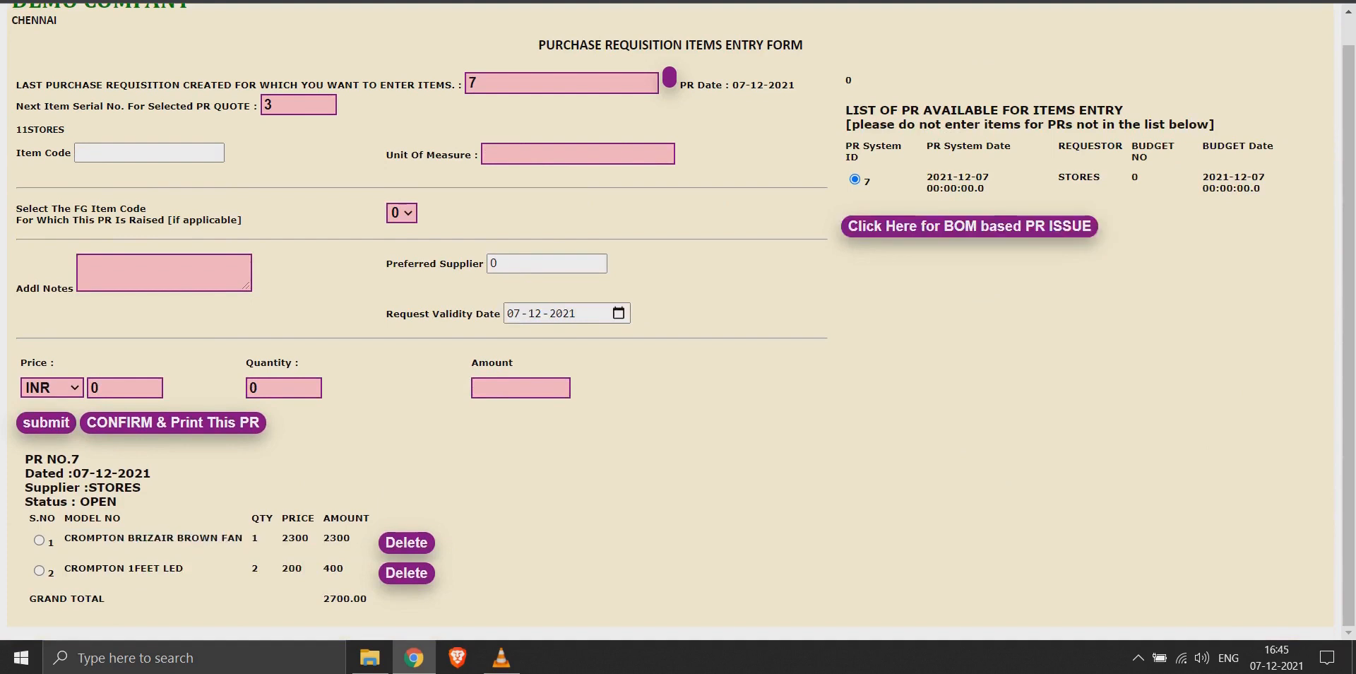
drag(846, 146, 1268, 145)
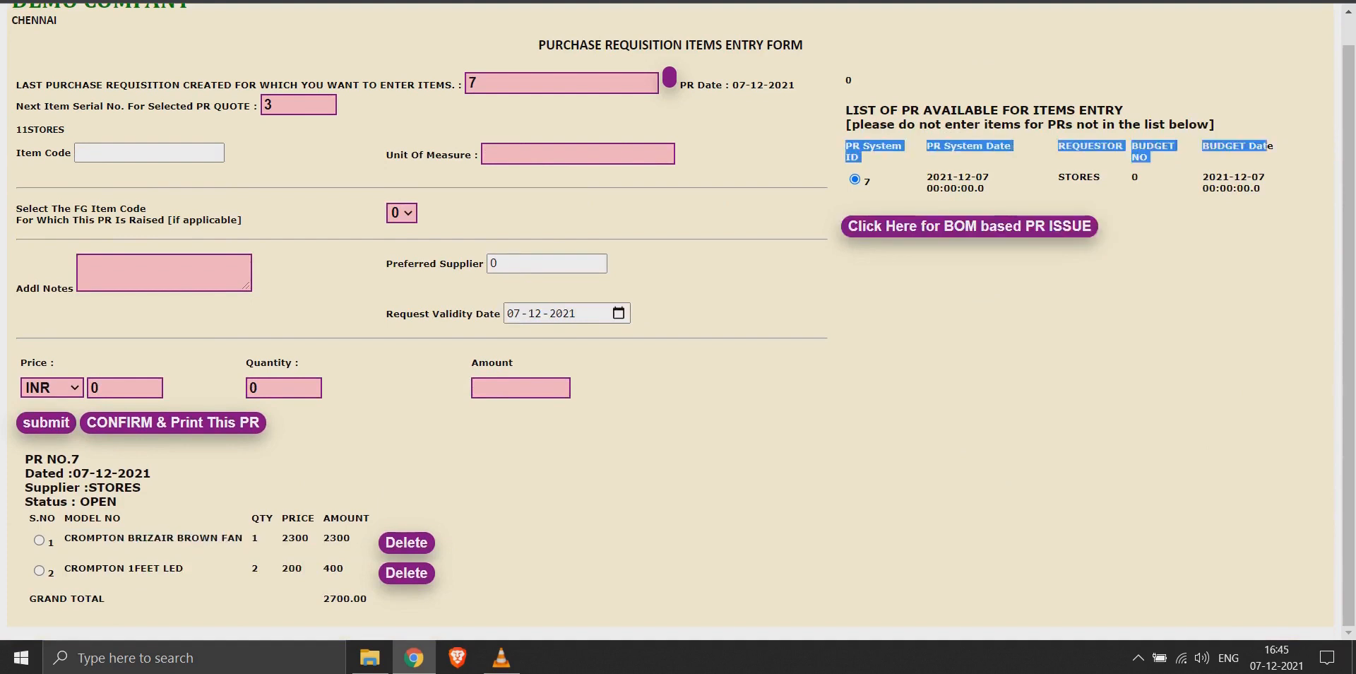
click(173, 422)
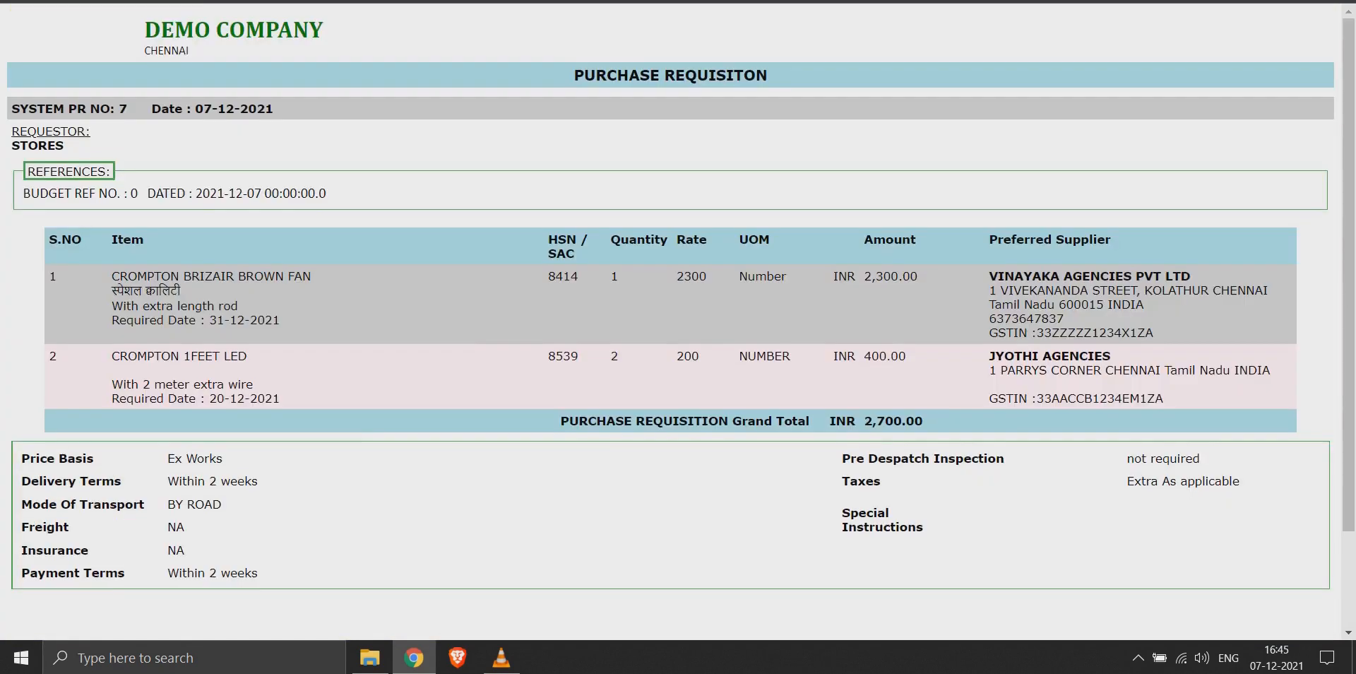
Step: Review the preferred supplier details of both items on the printable requisition, and close it
drag(1064, 319, 997, 276)
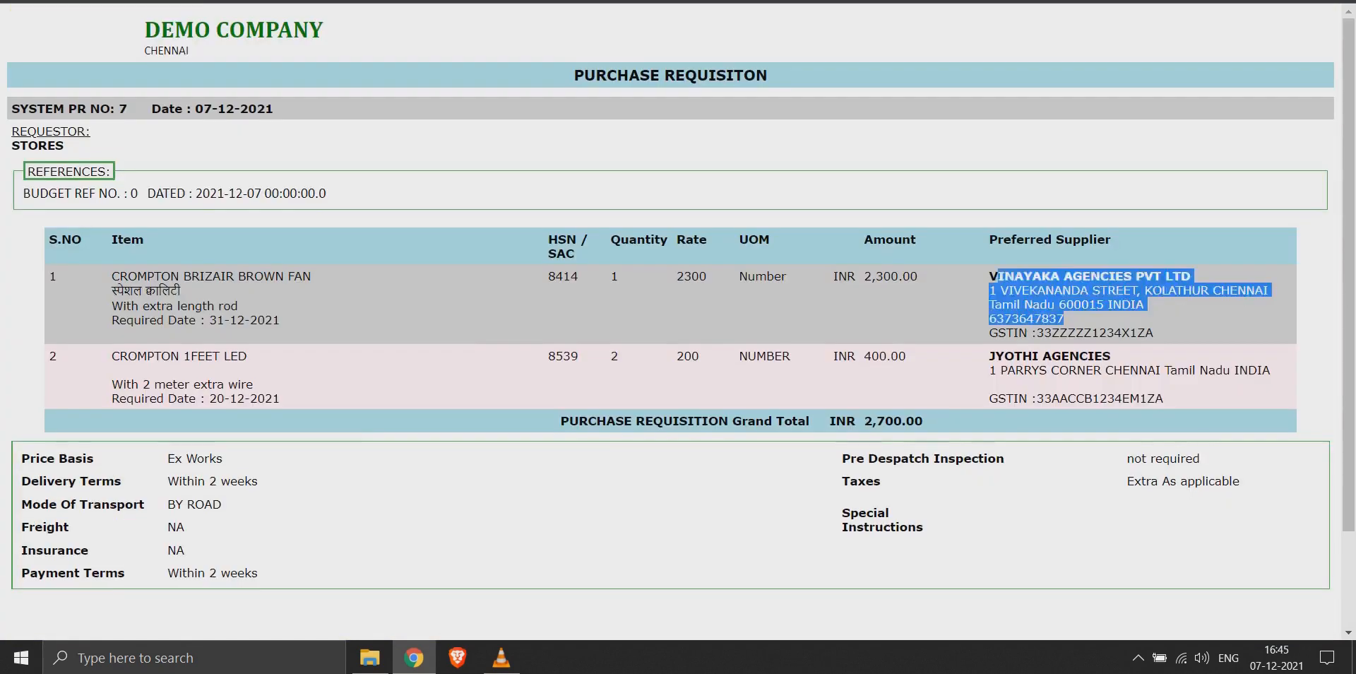
click(997, 276)
drag(1164, 399, 989, 356)
click(990, 357)
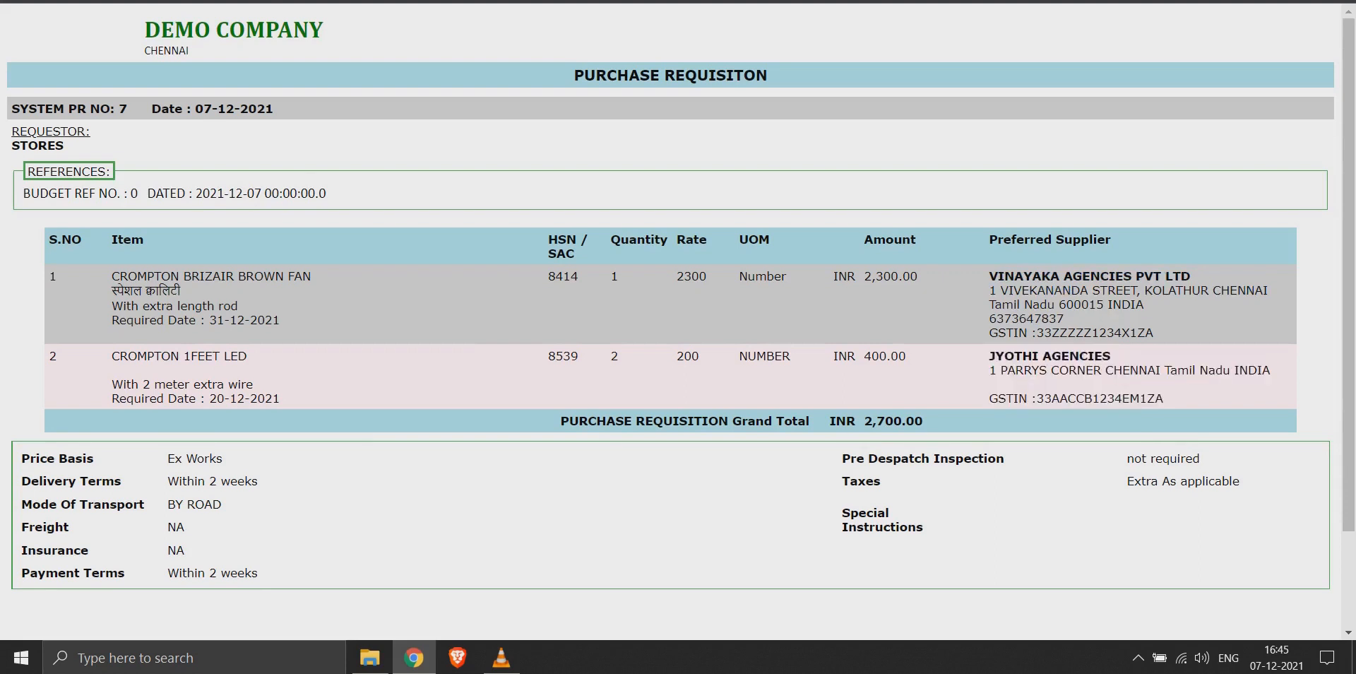
key(ctrl+w)
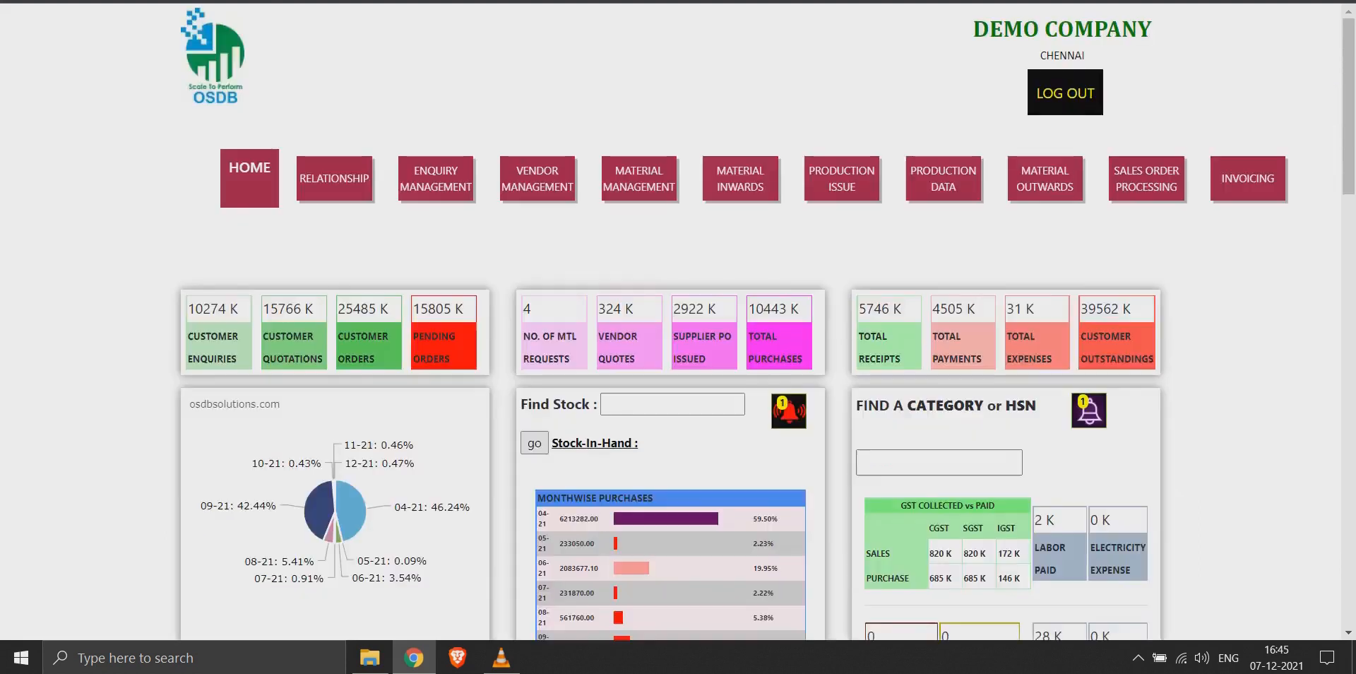
Step: Open the List of PURCHASE REQUISITIONS report from the vendor reports
scroll(679, 339, down, 10)
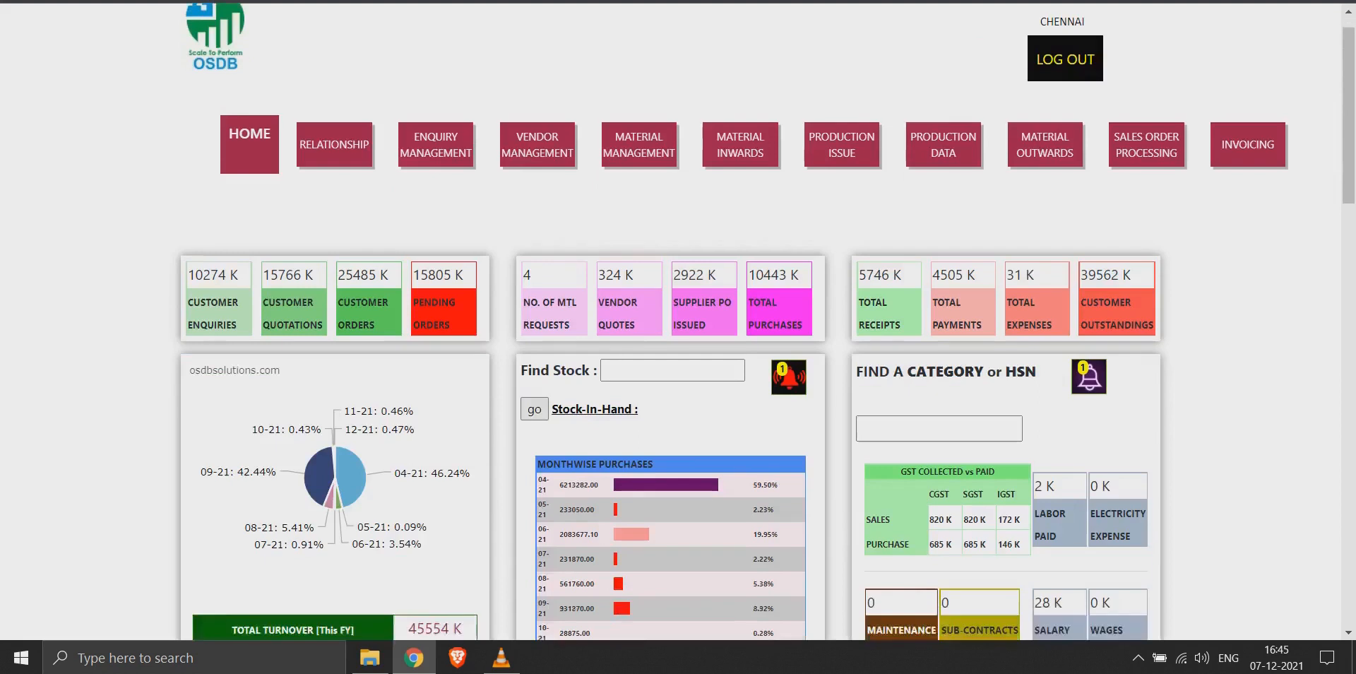
scroll(679, 339, down, 8)
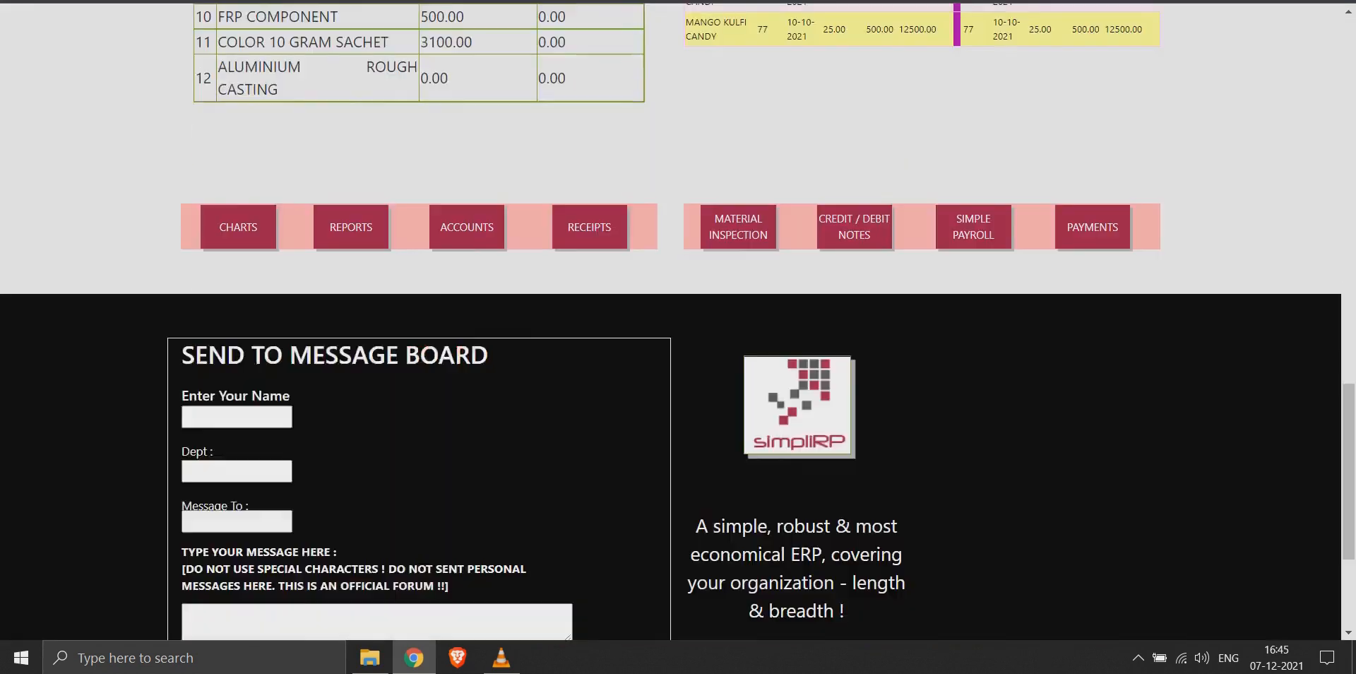
mouse_move(351, 228)
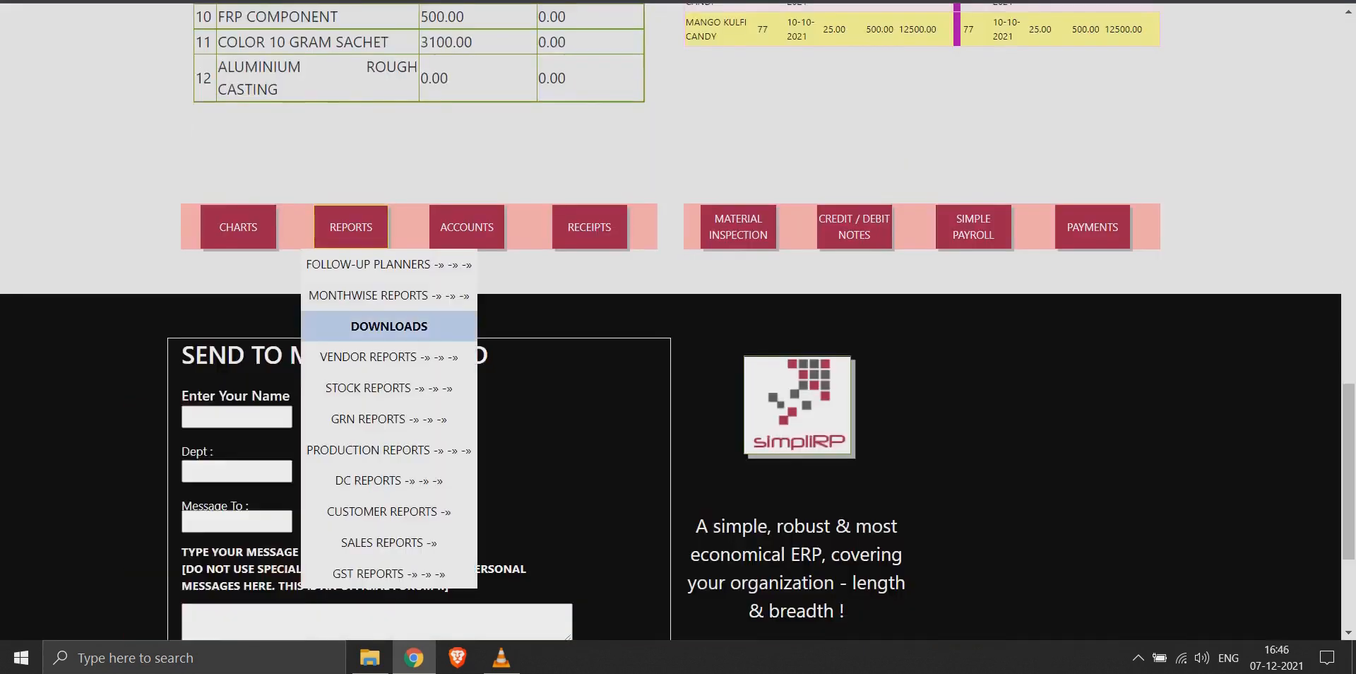
mouse_move(389, 388)
mouse_move(388, 450)
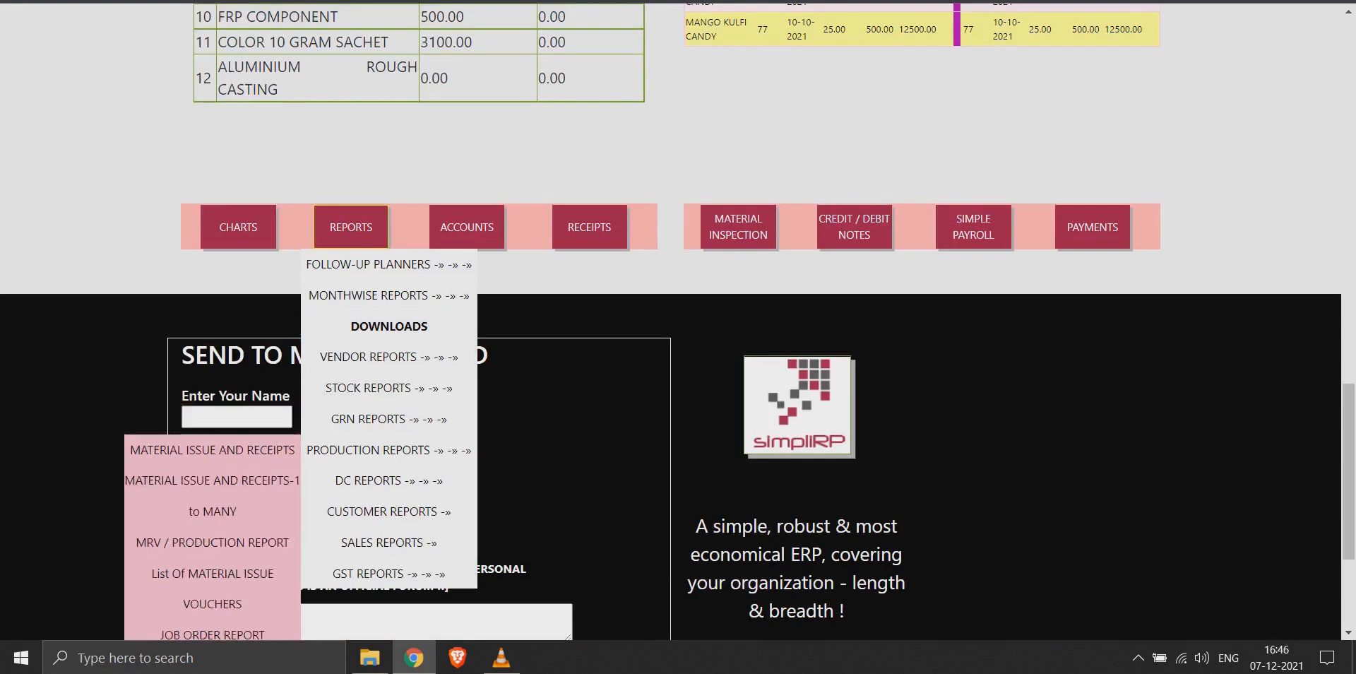
mouse_move(389, 356)
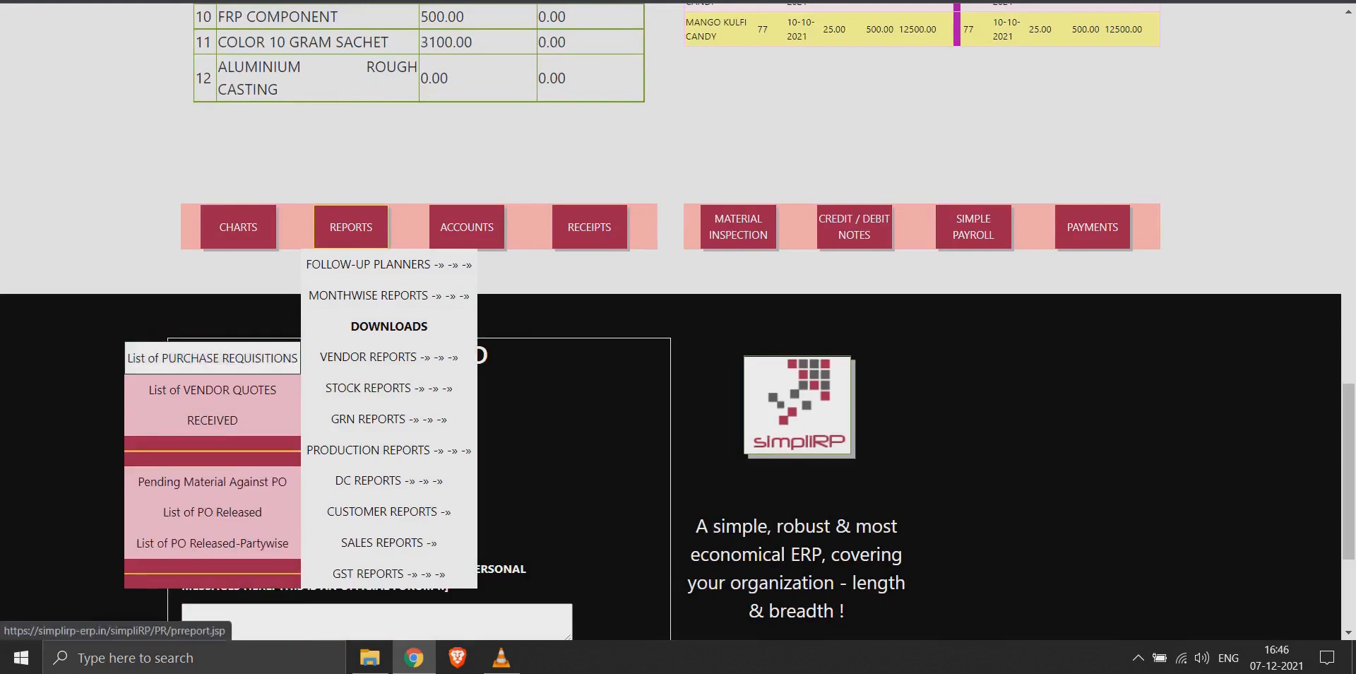
click(212, 358)
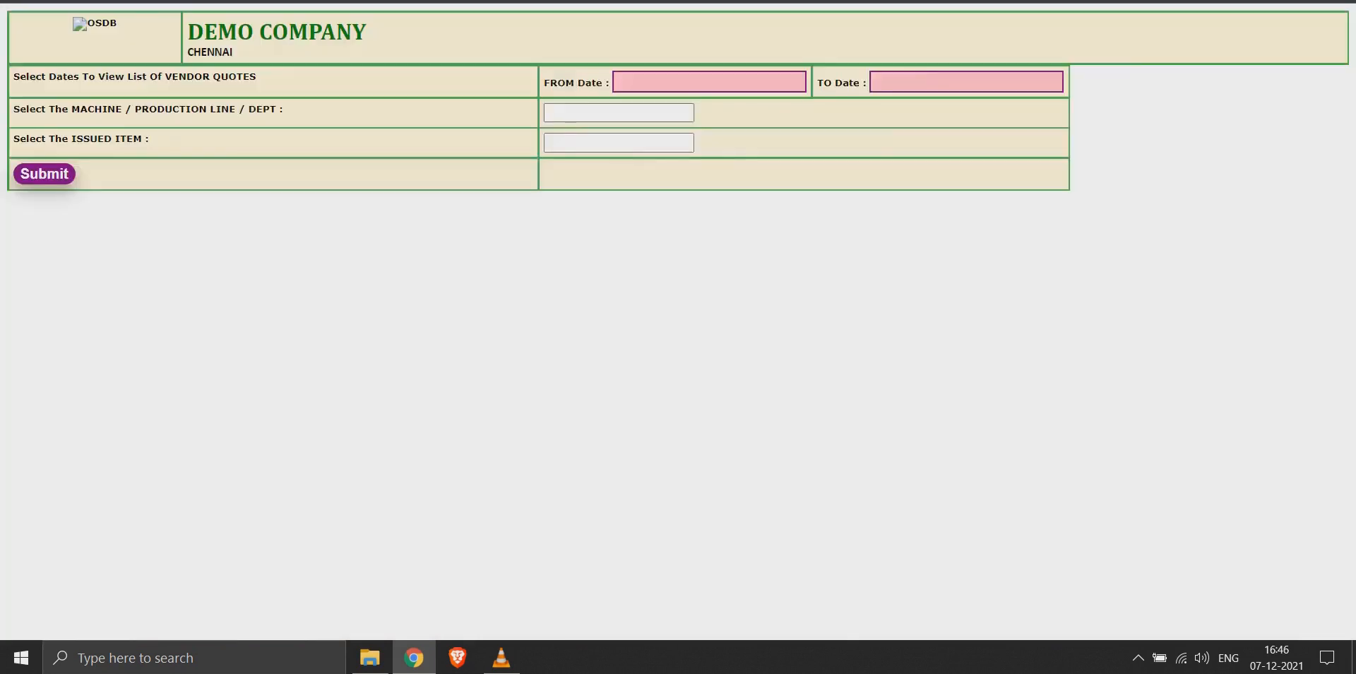
Step: Set both the from date and the to date of the requisition report to 2021-12-07
click(709, 81)
click(733, 203)
click(966, 81)
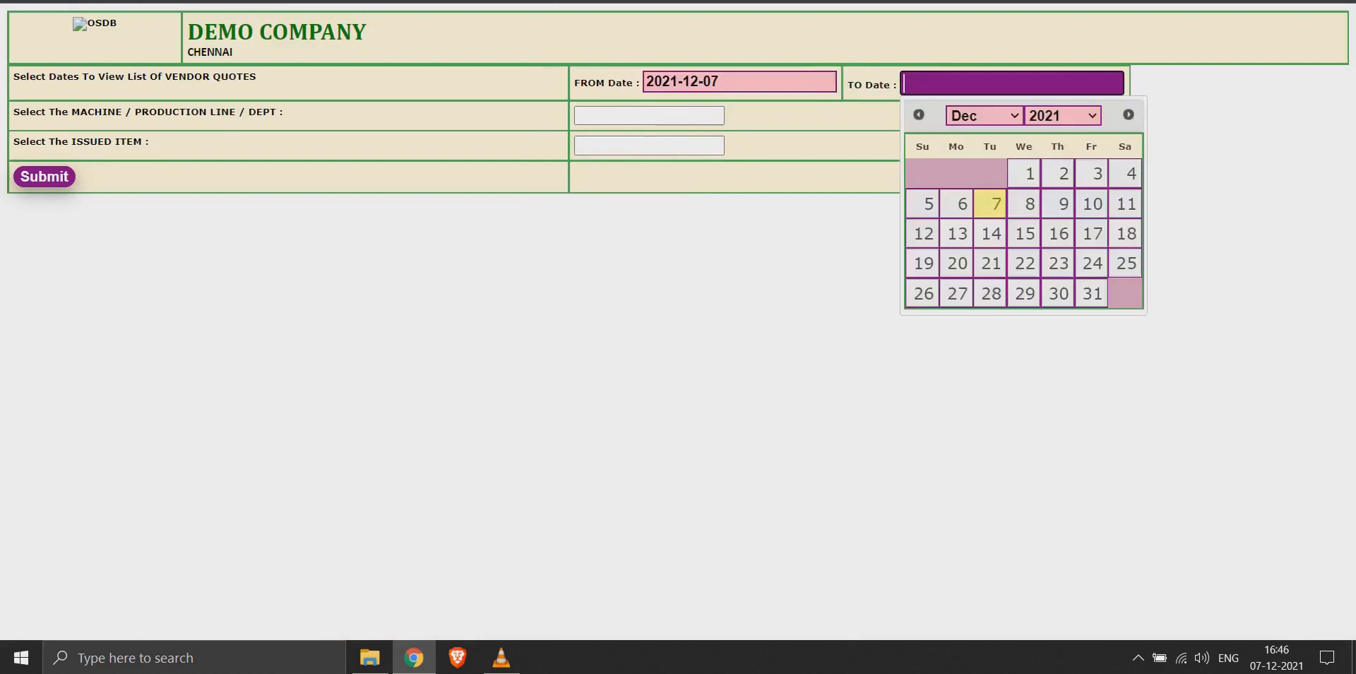
click(990, 205)
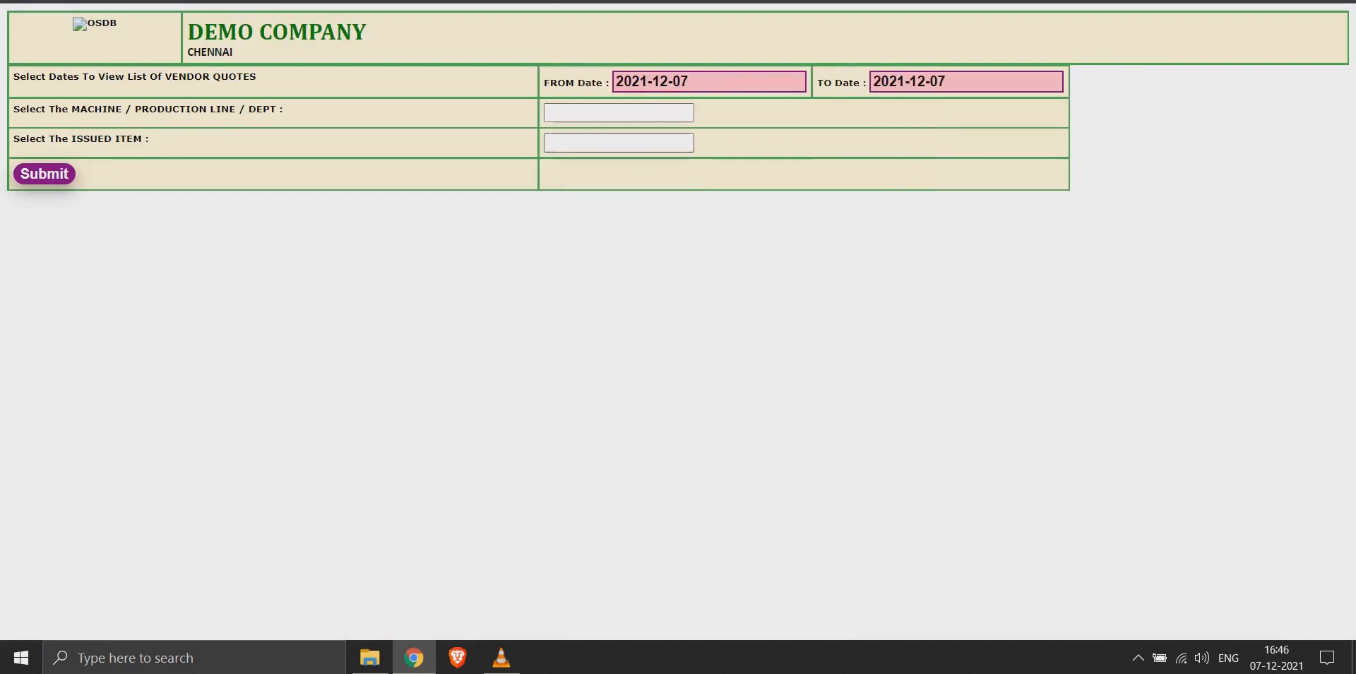
Step: Filter the report by the item CROMPTON BRIZAIR BROWN FAN, submit it and examine the listed requisition rows
click(619, 142)
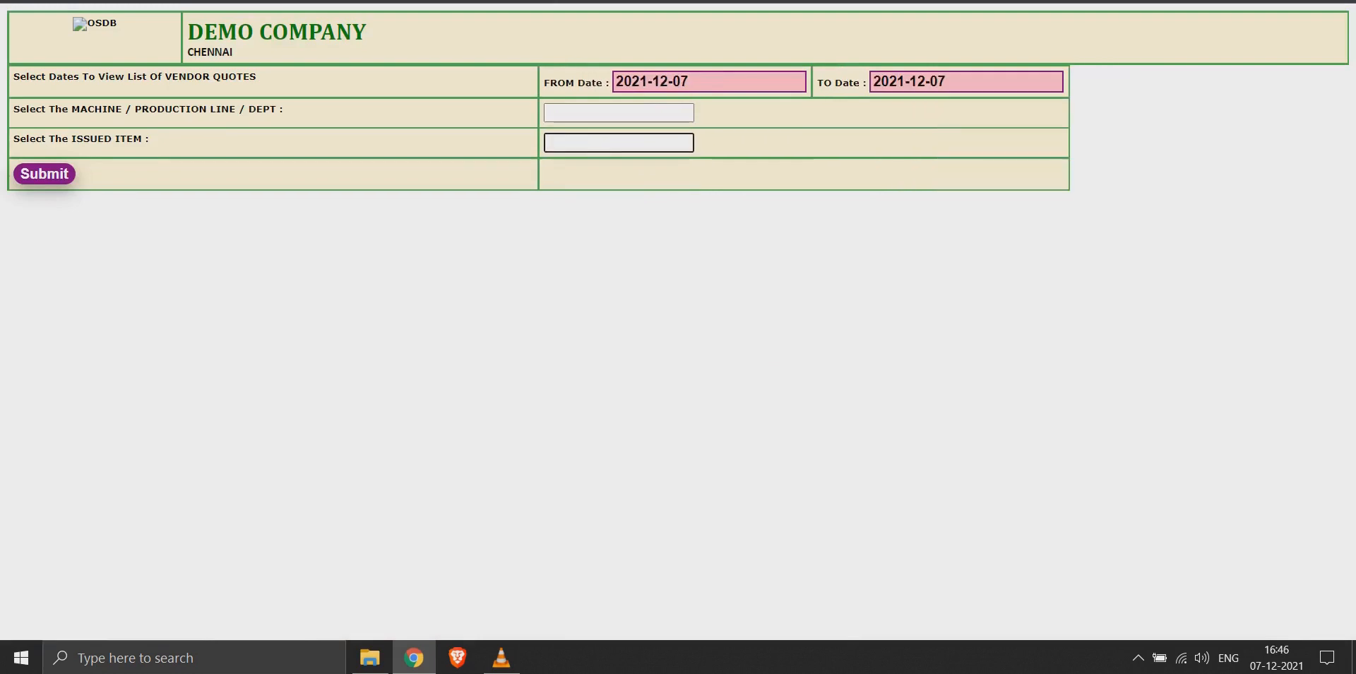
text(fans)
key(BackSpace)
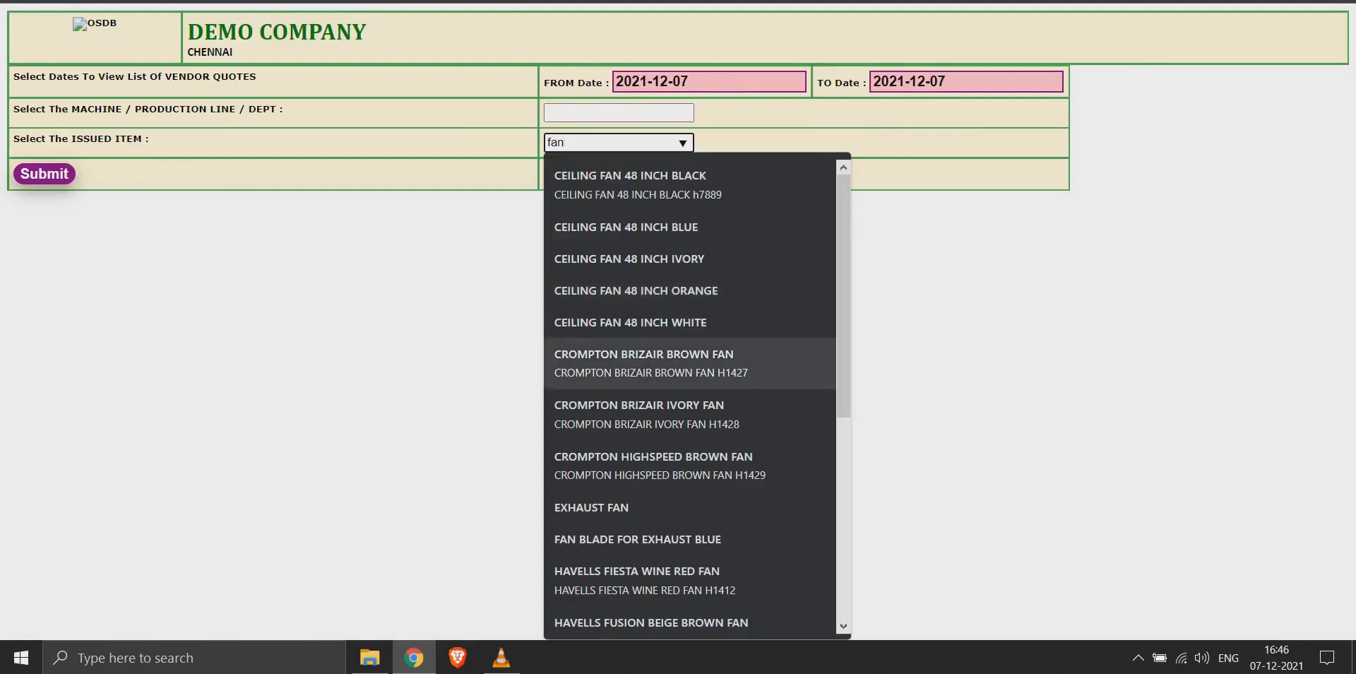
key(Tab)
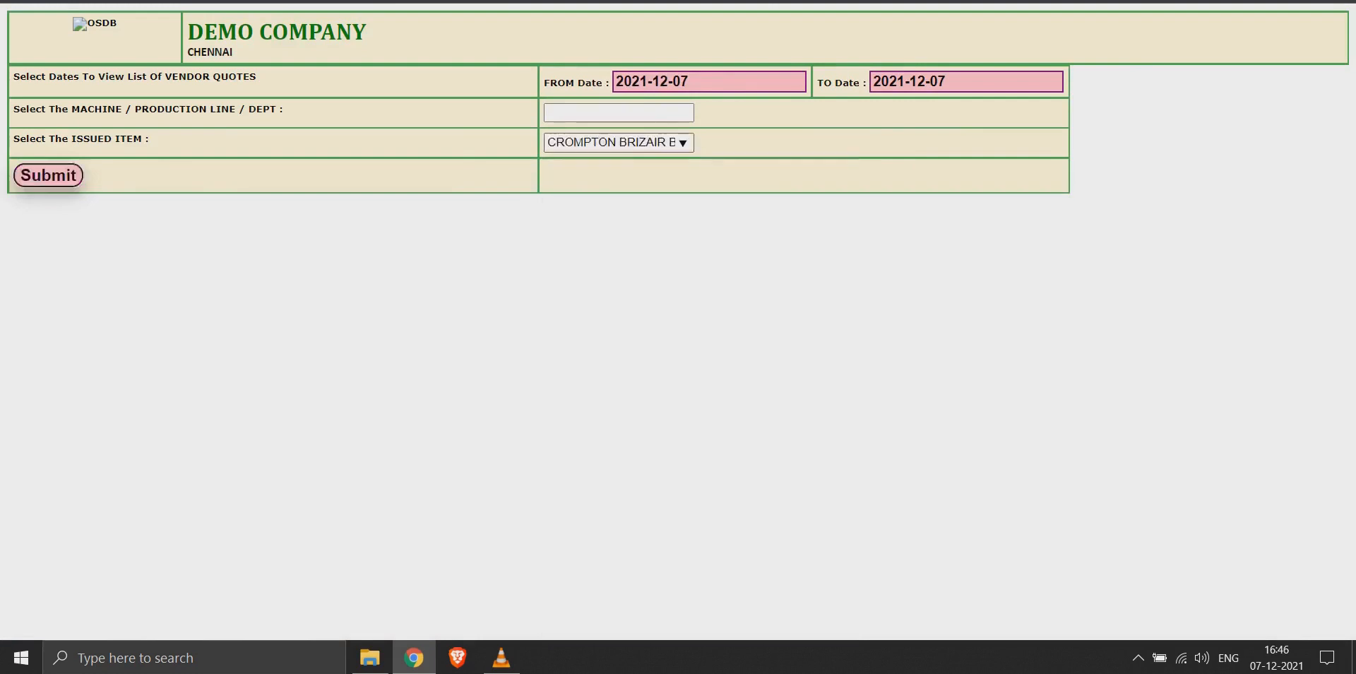
key(Return)
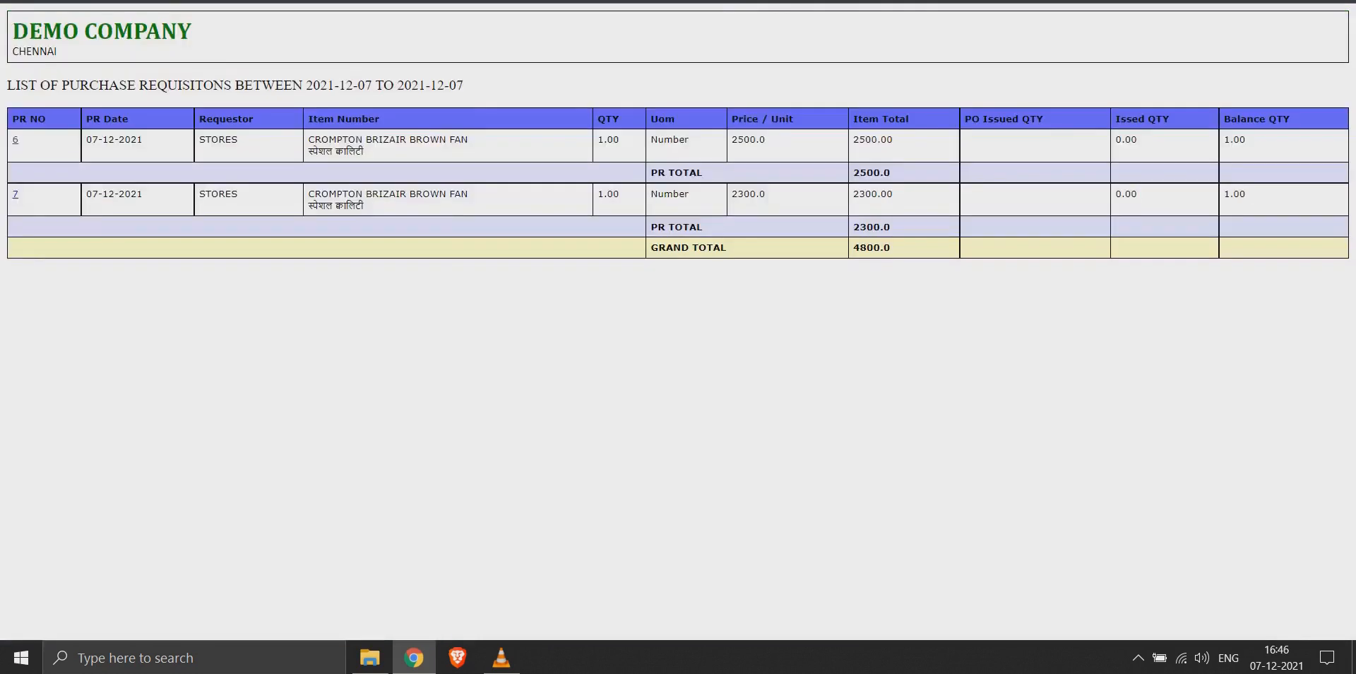
drag(308, 139, 365, 206)
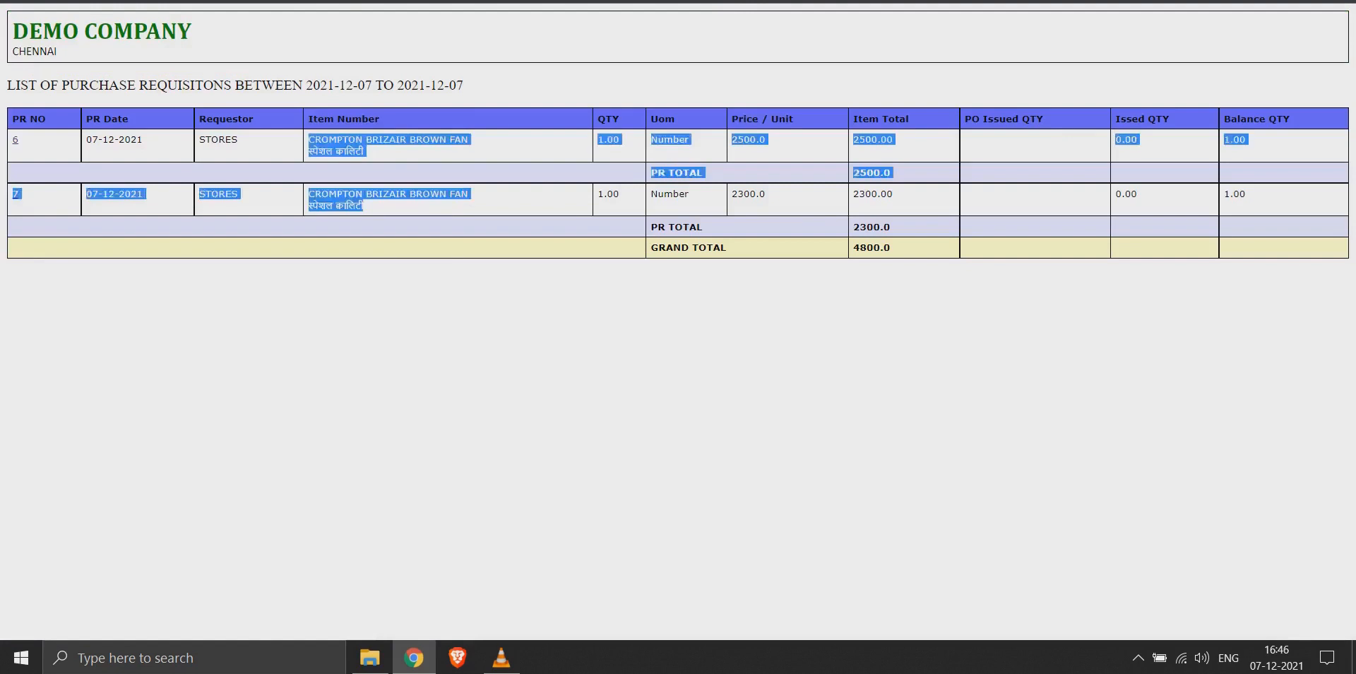
click(382, 208)
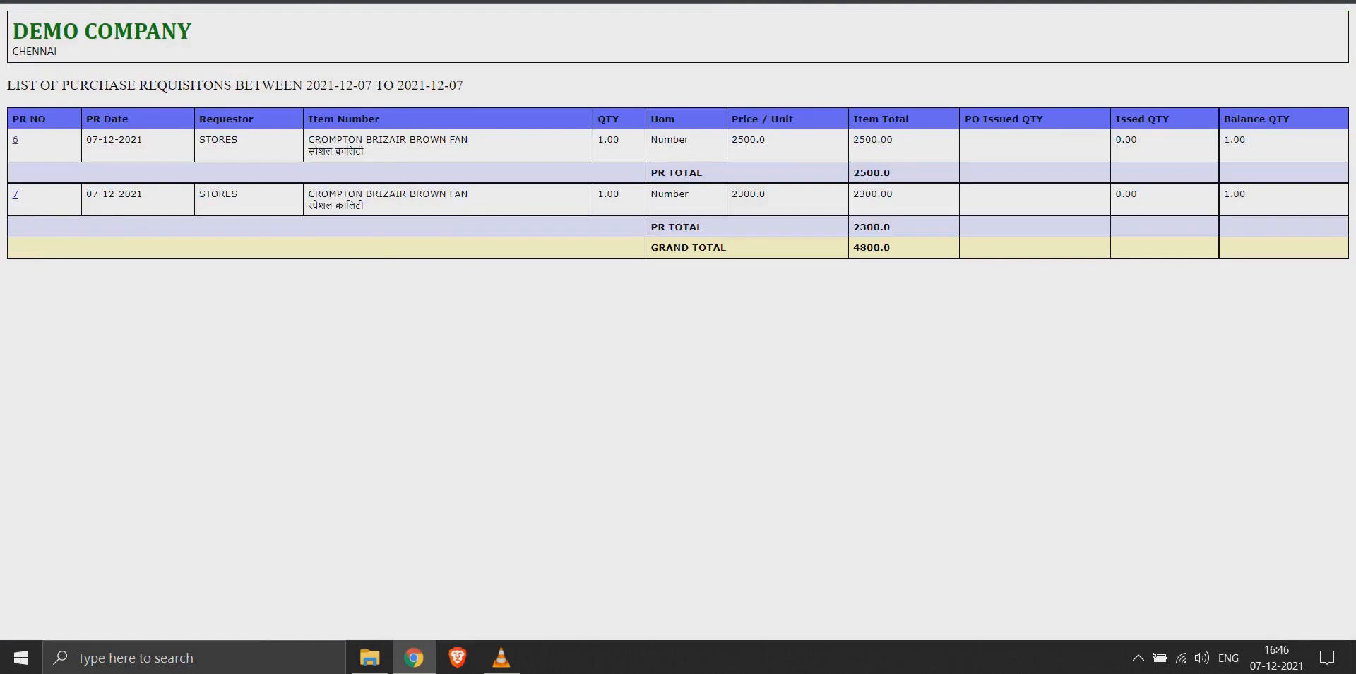
Step: Return to the report criteria, clear the item filter and list the requisitions for all items
key(alt+Left)
click(656, 143)
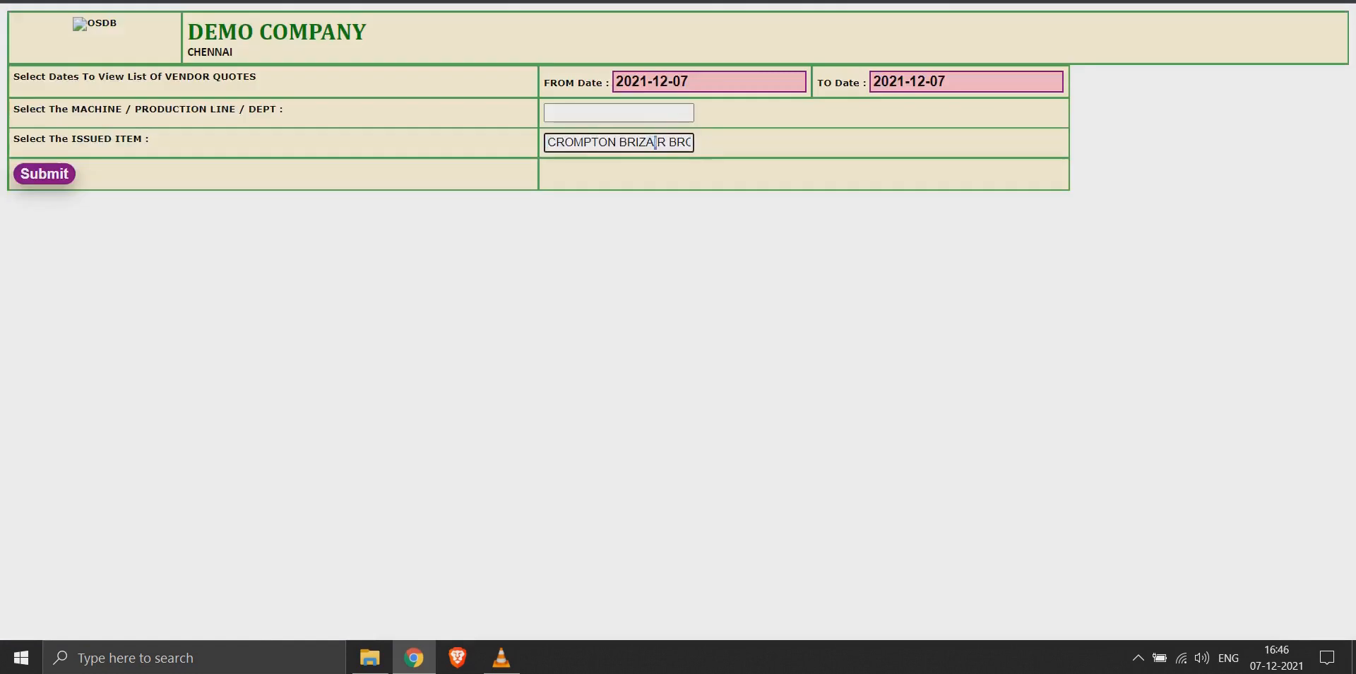
key(ctrl+a)
key(BackSpace)
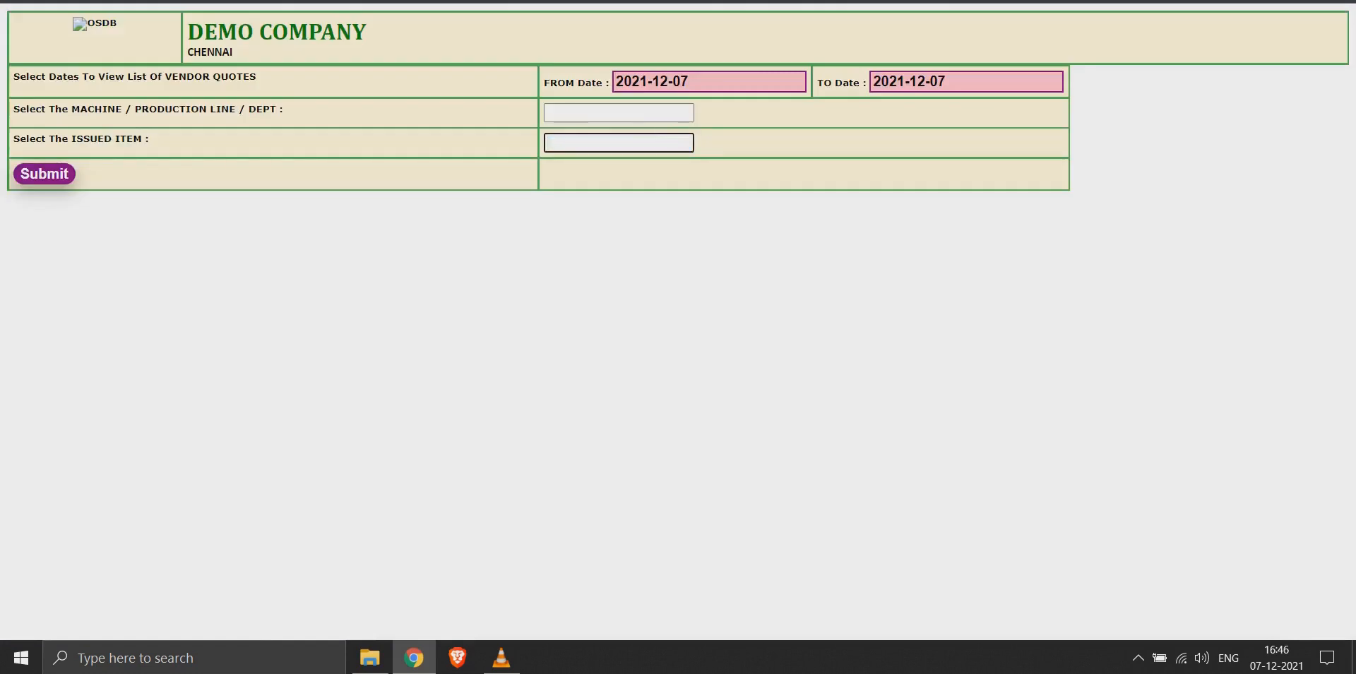
click(43, 174)
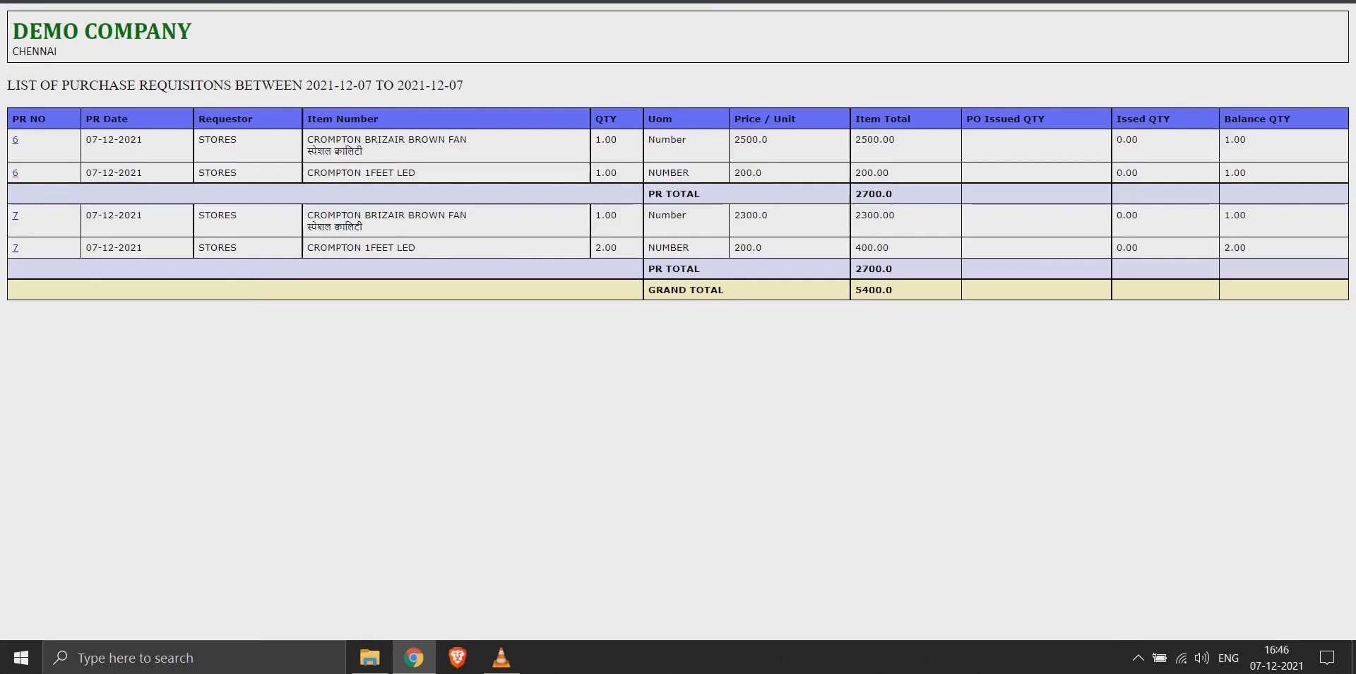
drag(11, 117, 20, 248)
click(155, 346)
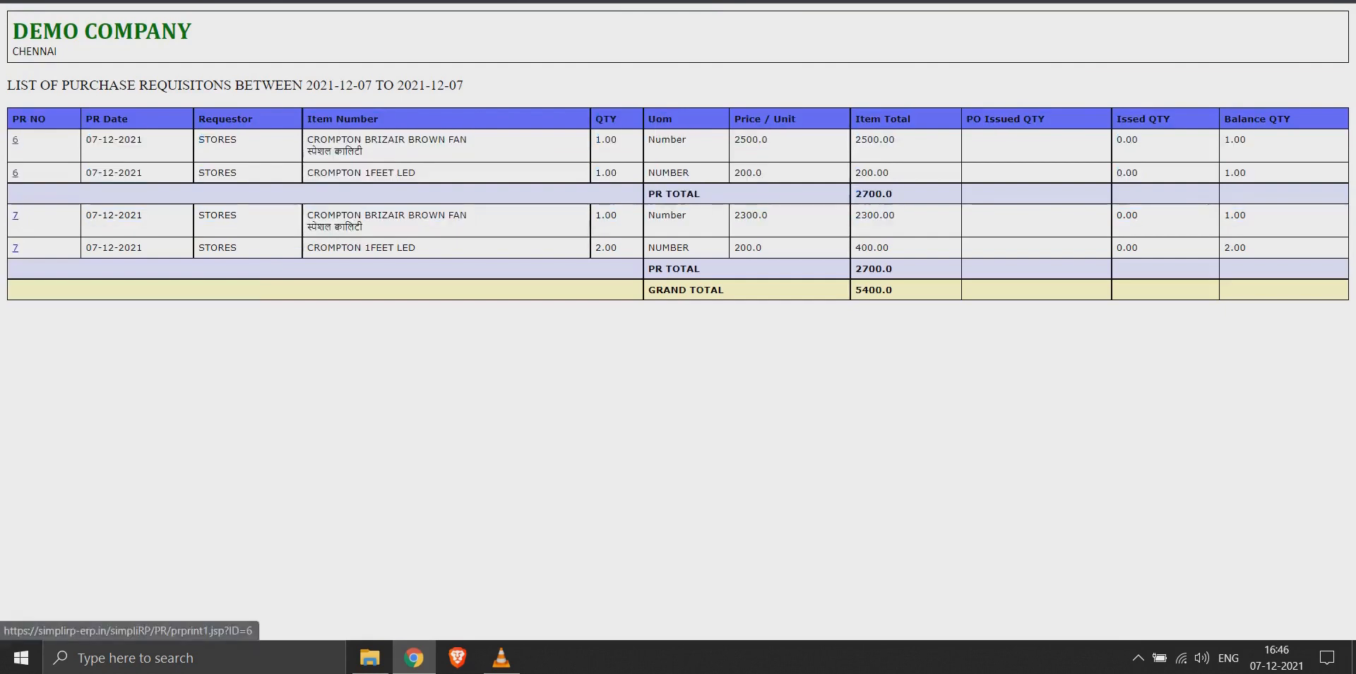